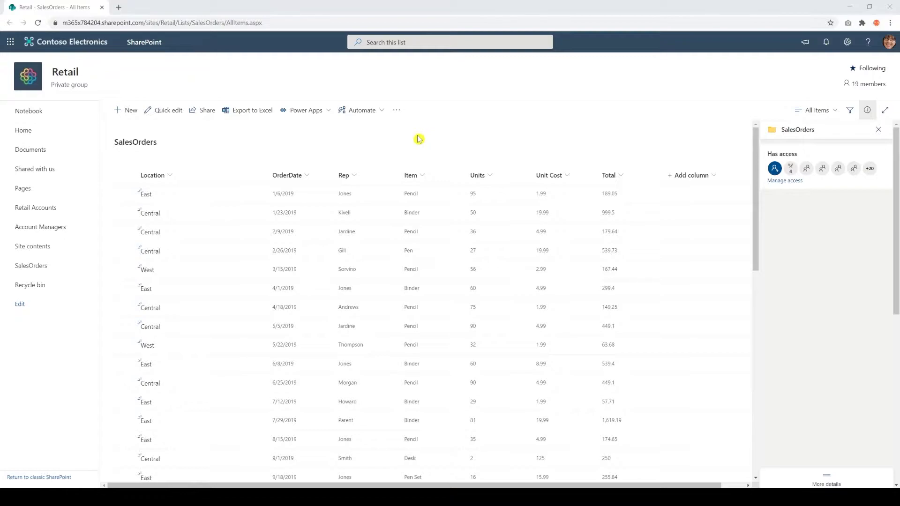
Export the SalesOrders list to Excel, downloading the query (31).iqy file
{"action": "left_click", "coordinate": [265, 110]}
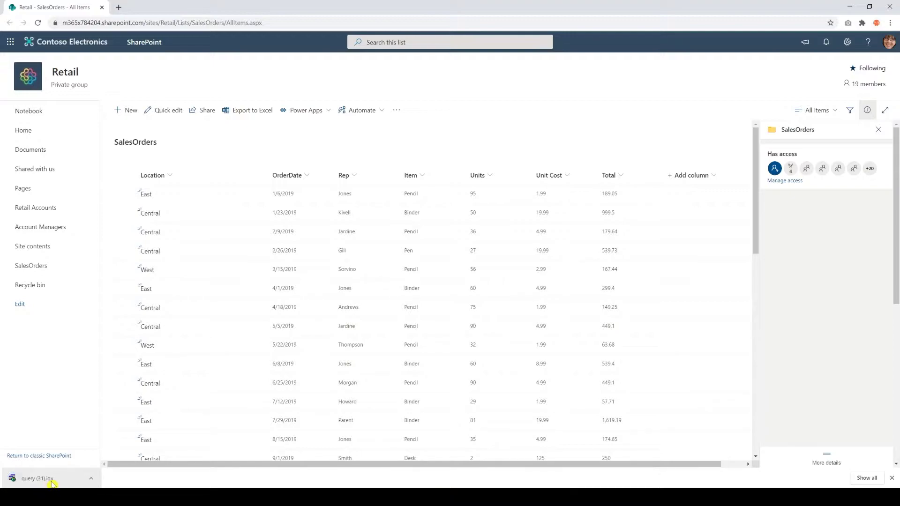
Open the downloaded query file in Excel and enable its data connection to load the SalesOrders table
{"action": "left_click", "coordinate": [52, 483]}
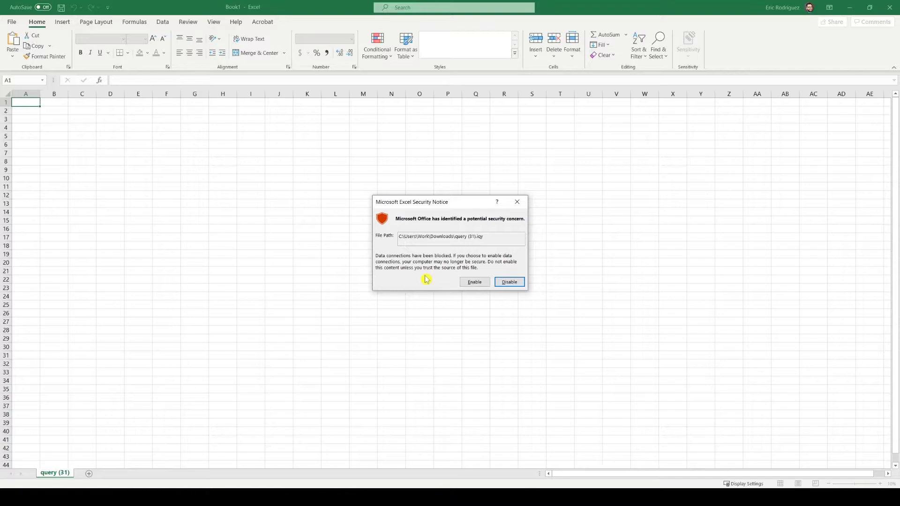
{"action": "left_click", "coordinate": [478, 281]}
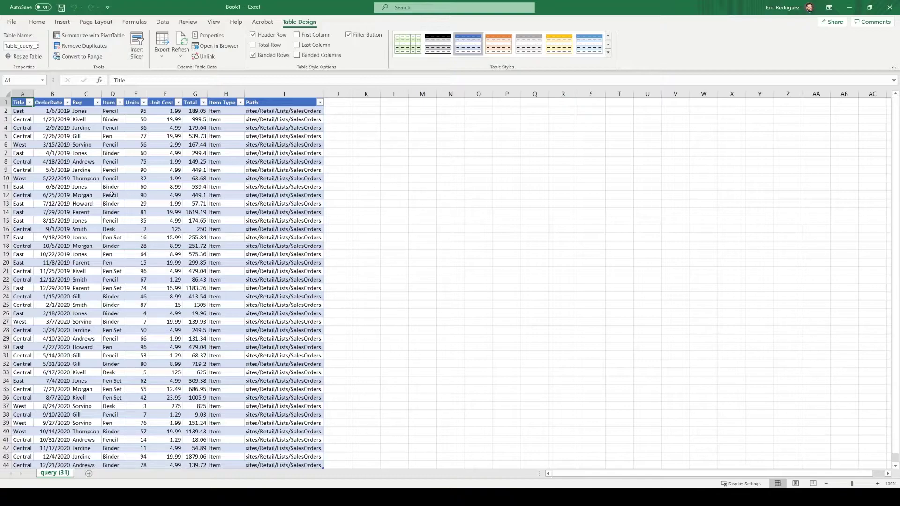
Insert a PivotChart with PivotTable from the sales table onto a new worksheet
{"action": "left_click", "coordinate": [111, 194]}
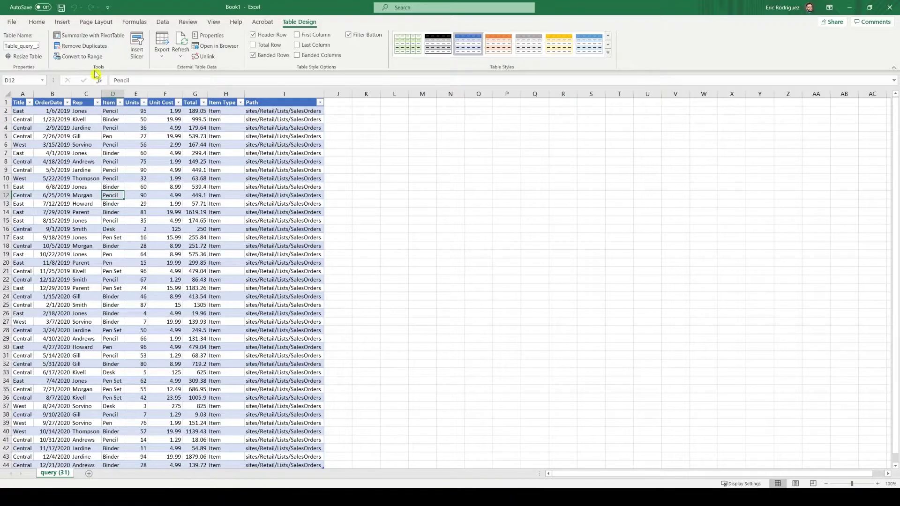
{"action": "left_click", "coordinate": [62, 21]}
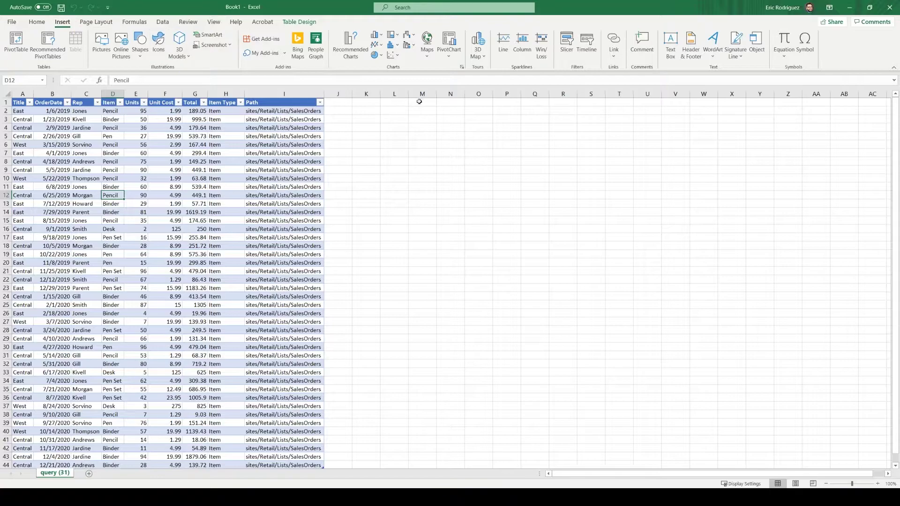
{"action": "left_click", "coordinate": [446, 56]}
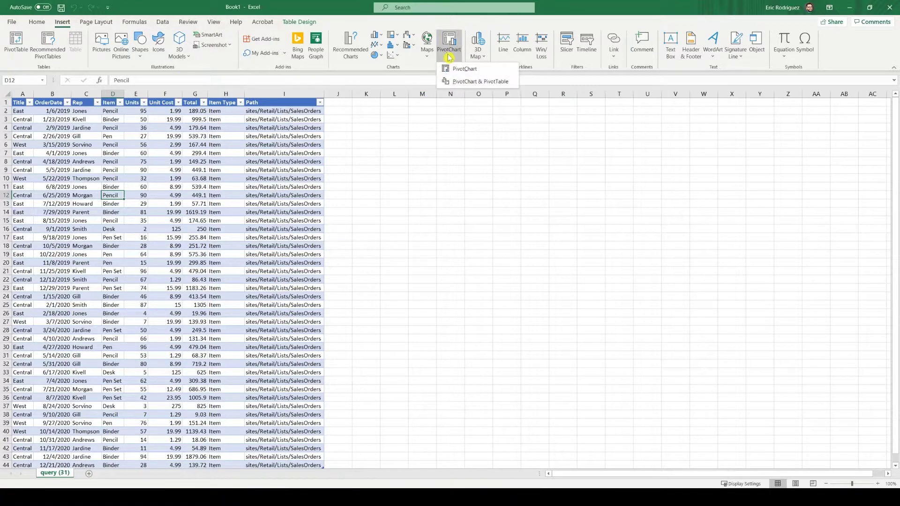
{"action": "left_click", "coordinate": [501, 82]}
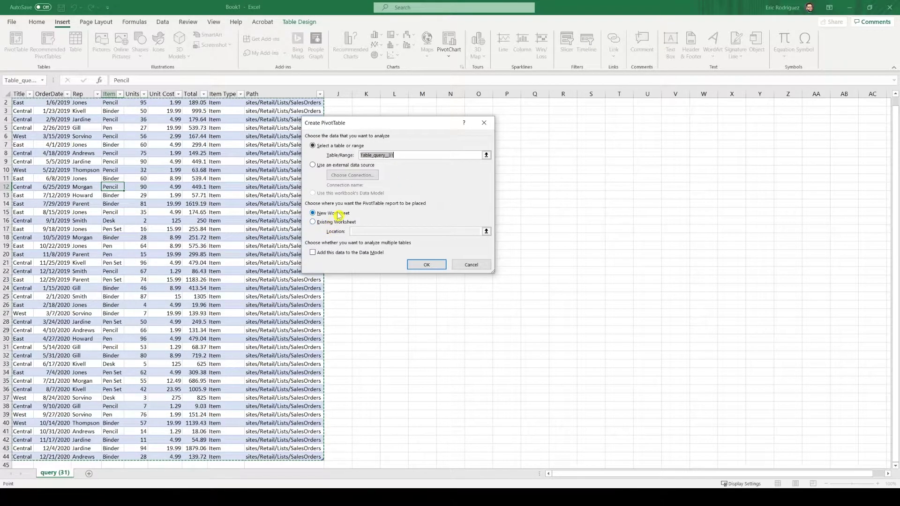
{"action": "left_click", "coordinate": [435, 266]}
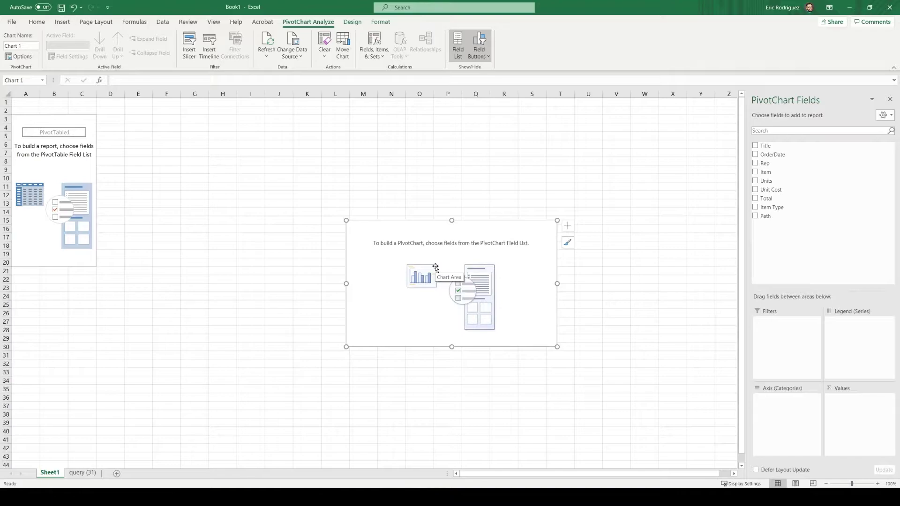
Chart Sum of Total by Title (Central, East, West) and move the chart beside the pivot table
{"action": "left_click", "coordinate": [759, 148]}
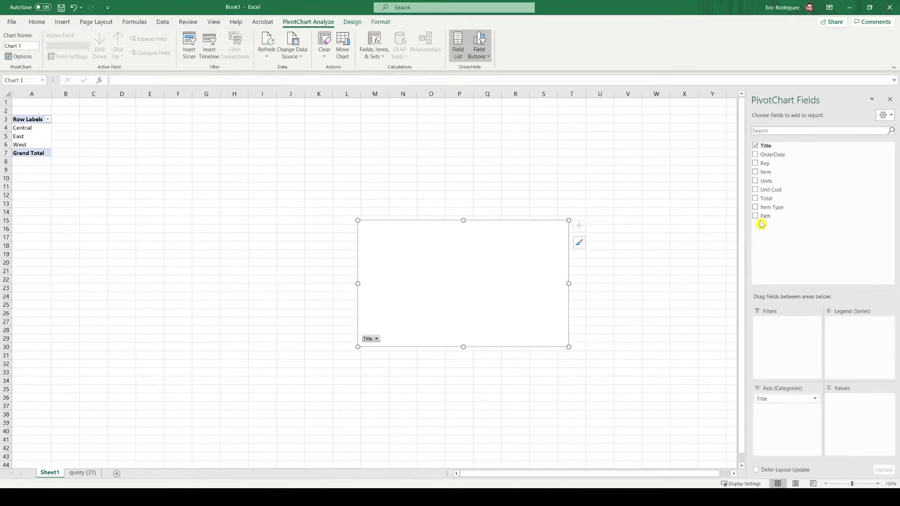
{"action": "left_click", "coordinate": [755, 199]}
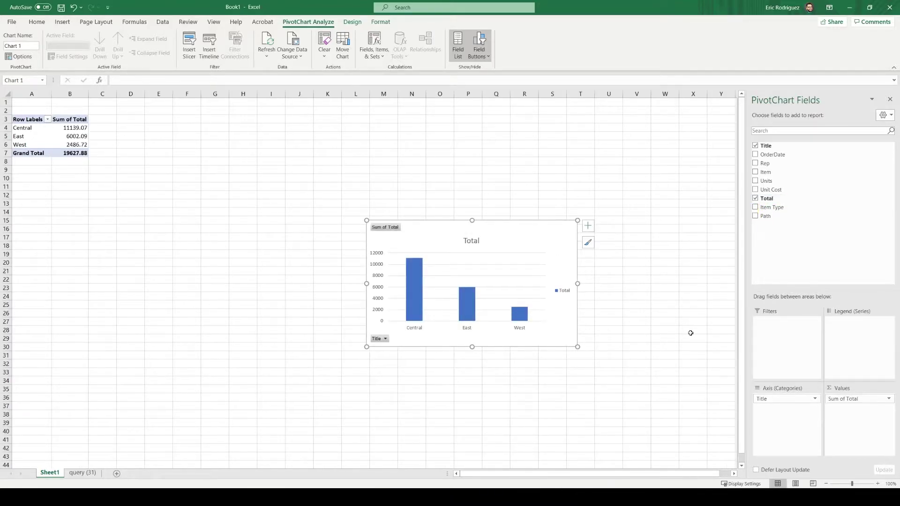
{"action": "left_click_drag", "start_coordinate": [511, 228], "coordinate": [260, 119]}
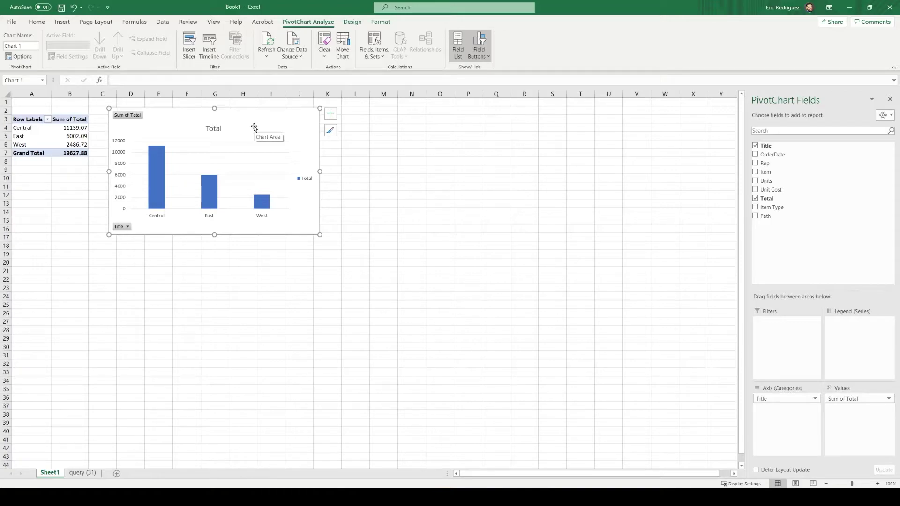
Change the location chart to a 2-D pie chart
{"action": "left_click", "coordinate": [66, 24]}
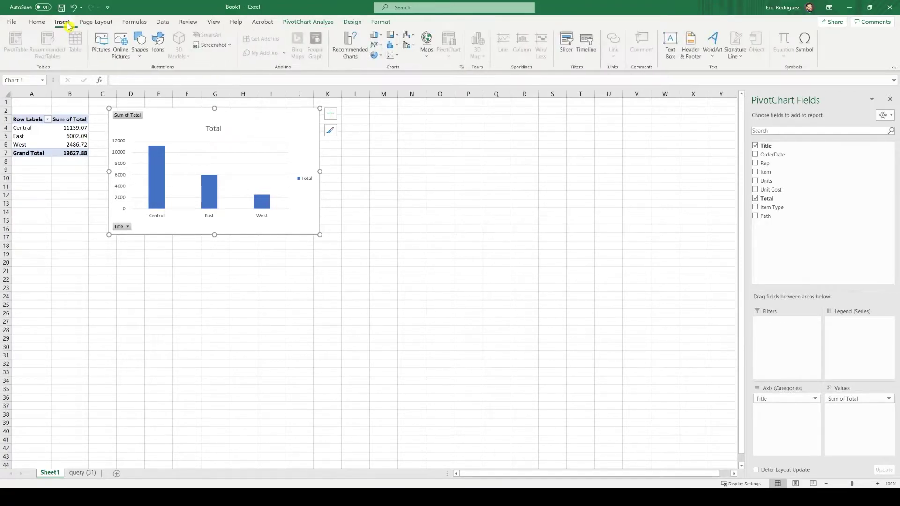
{"action": "left_click", "coordinate": [383, 56]}
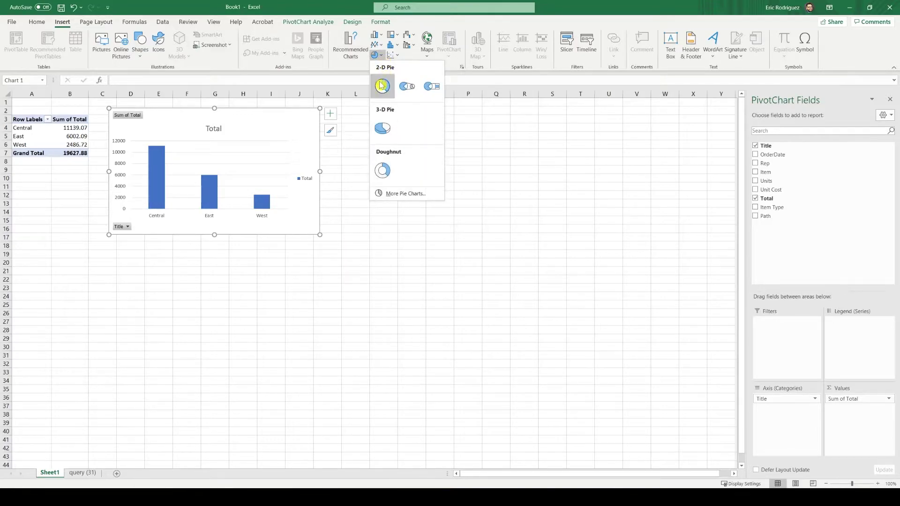
{"action": "left_click", "coordinate": [382, 86]}
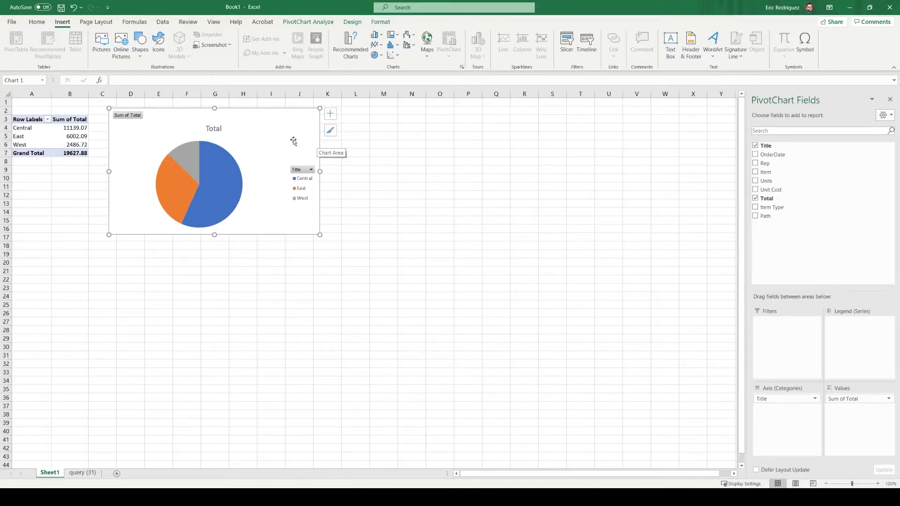
Apply chart Style 8, adding percentage labels and an uppercase TOTAL title
{"action": "left_click", "coordinate": [333, 134]}
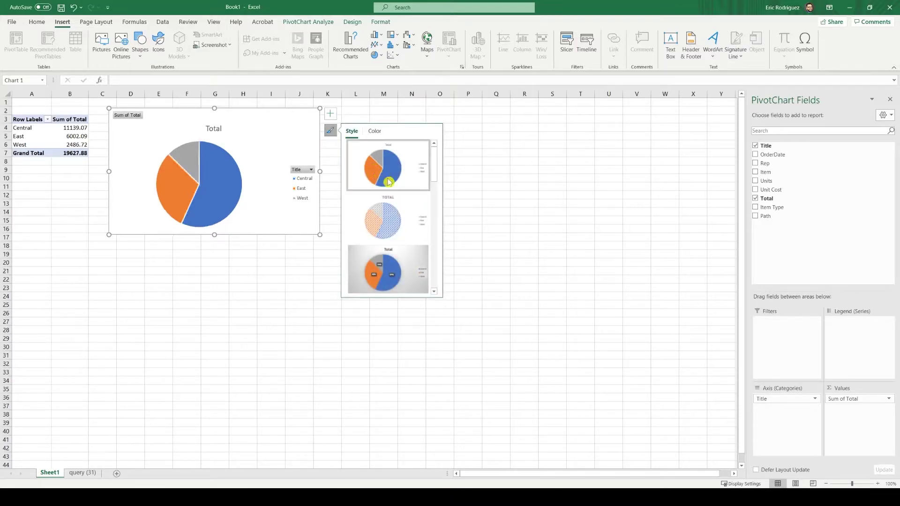
{"action": "scroll", "coordinate": [388, 220], "scroll_direction": "down", "scroll_amount": 1}
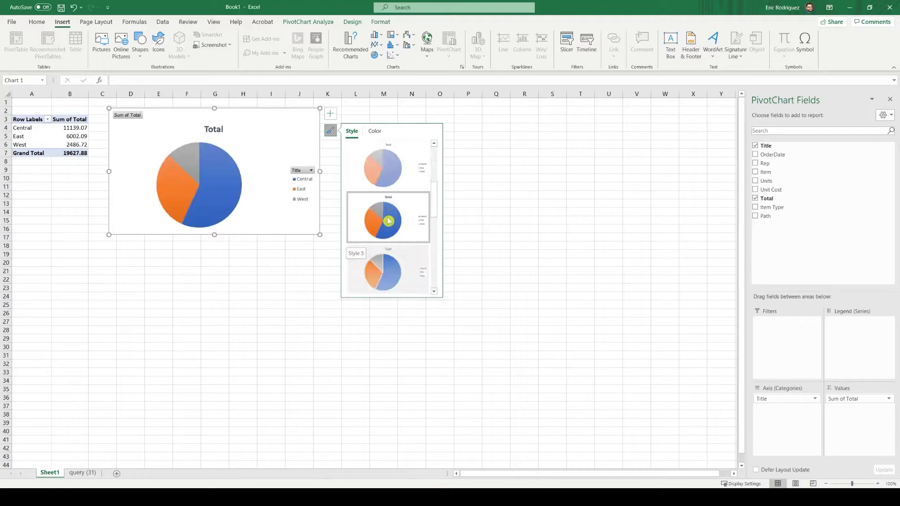
{"action": "scroll", "coordinate": [388, 220], "scroll_direction": "down", "scroll_amount": 1}
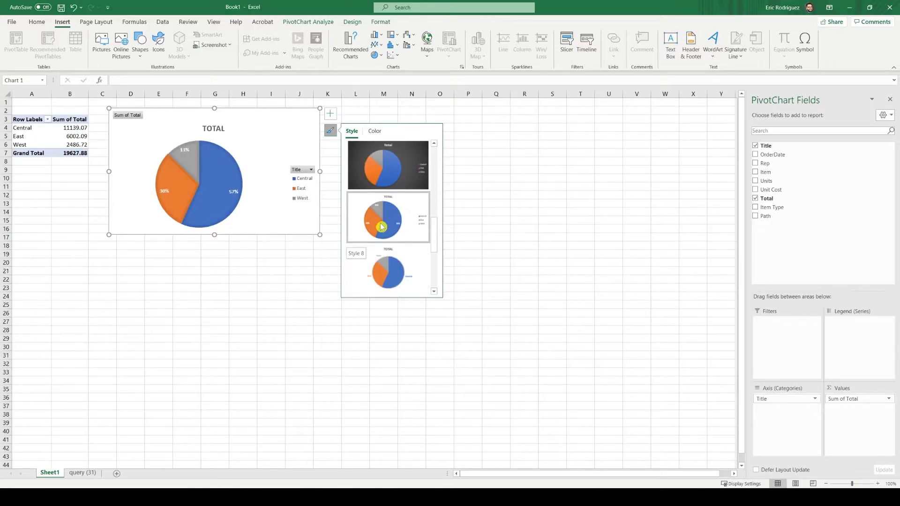
{"action": "left_click", "coordinate": [381, 227]}
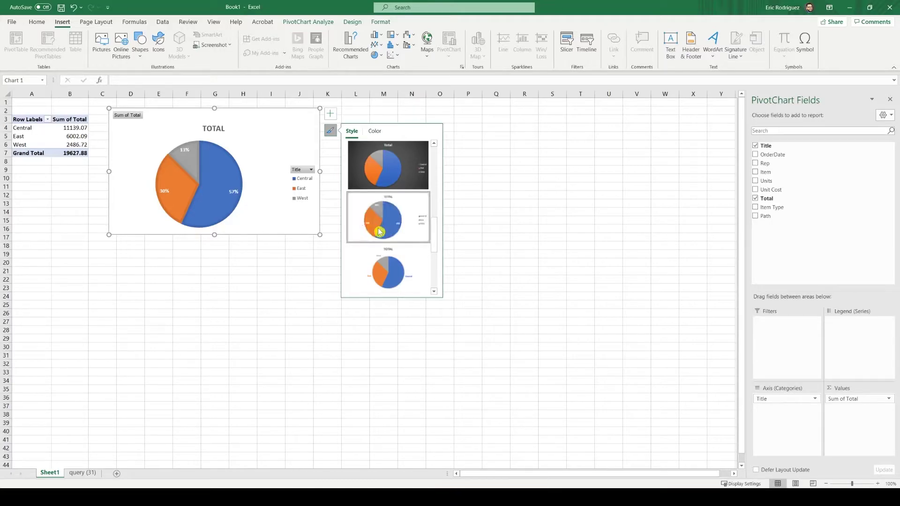
Replace the pie chart's TOTAL title with 'SALES BY LOCATION'
{"action": "double_click", "coordinate": [221, 129]}
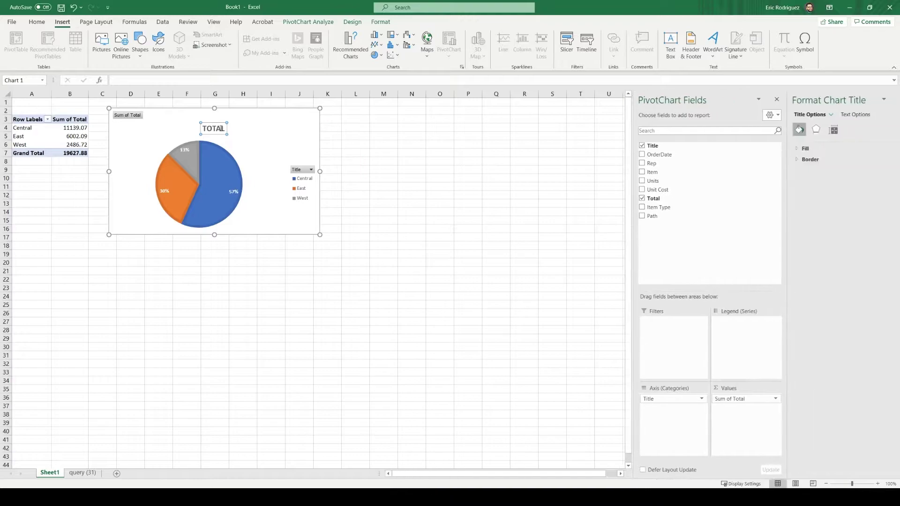
{"action": "key", "text": "Delete"}
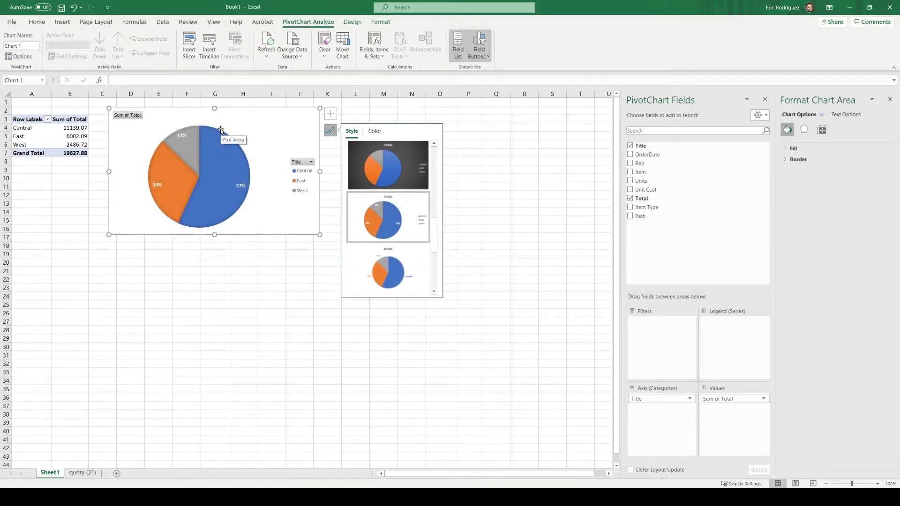
{"action": "key", "text": "ctrl+z"}
{"action": "left_click", "coordinate": [221, 128]}
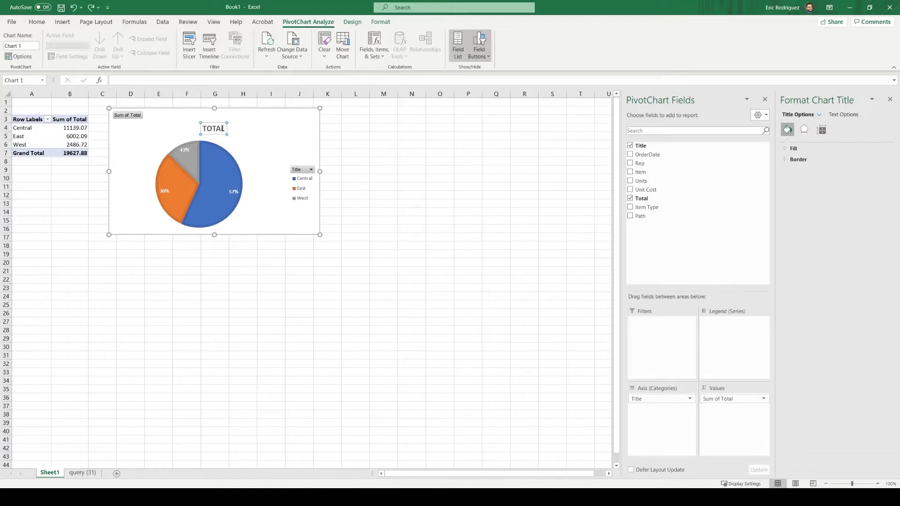
{"action": "double_click", "coordinate": [224, 128]}
{"action": "type", "text": "SALES BY L"}
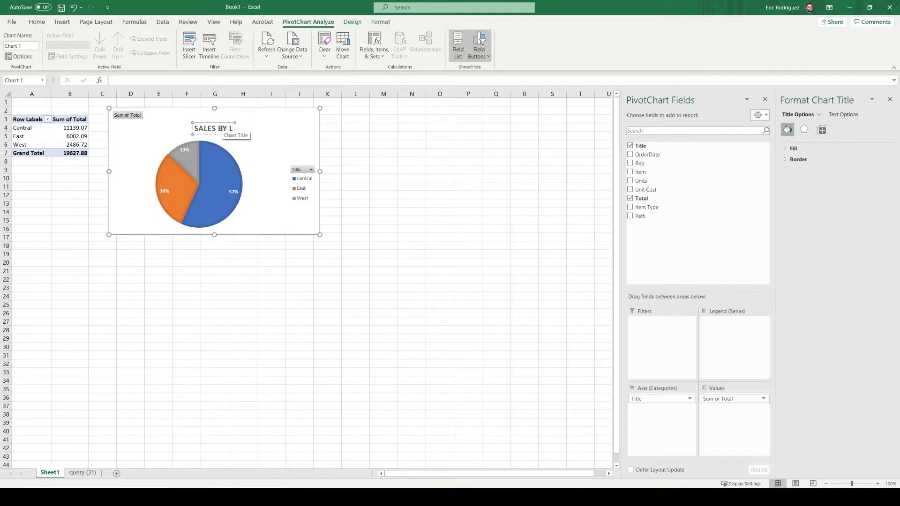
{"action": "type", "text": "OCATION"}
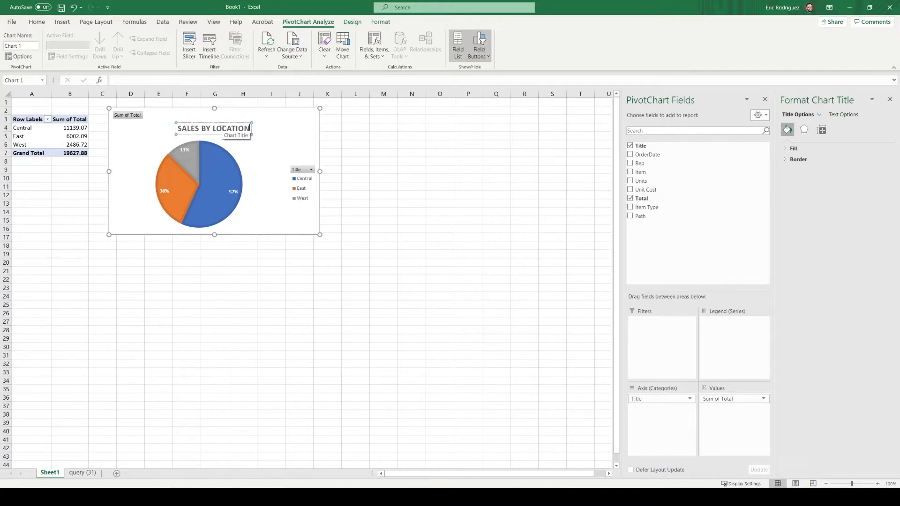
{"action": "left_click", "coordinate": [348, 150]}
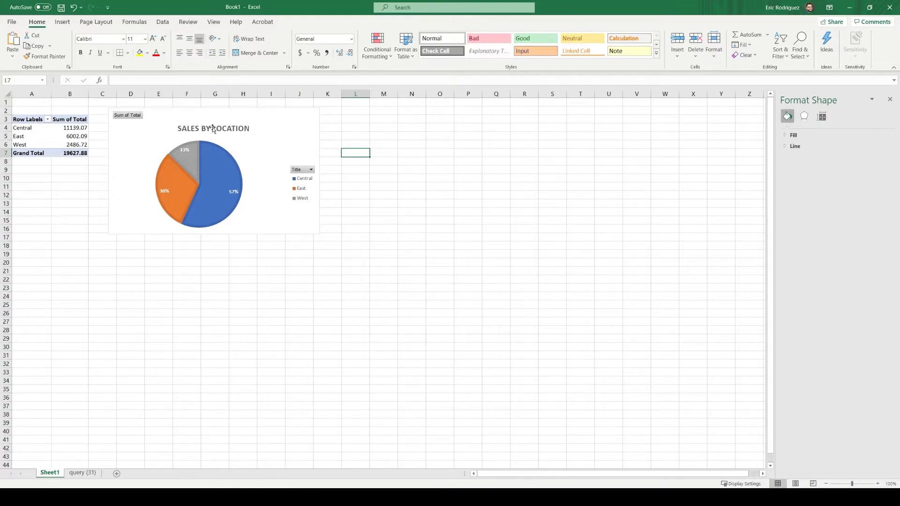
From the query (31) sheet's table, insert a second PivotChart and PivotTable on a new Sheet2
{"action": "left_click", "coordinate": [93, 474]}
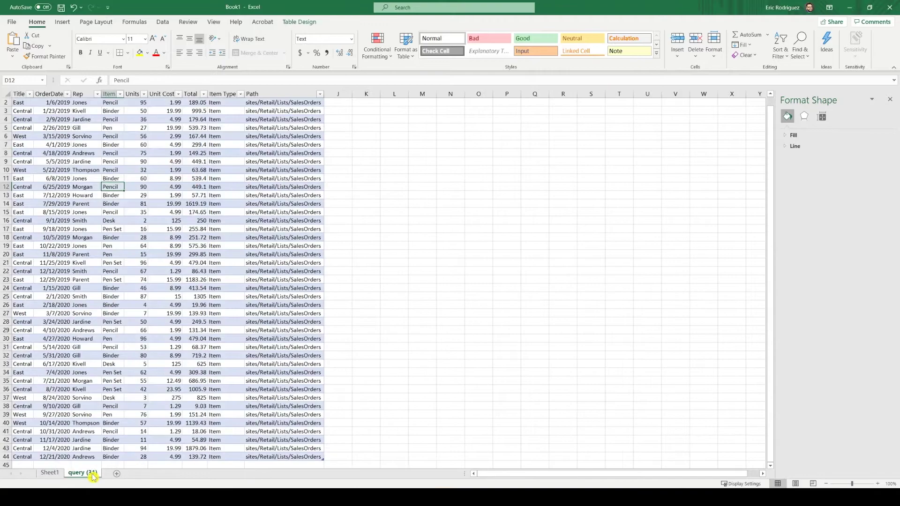
{"action": "left_click", "coordinate": [136, 220]}
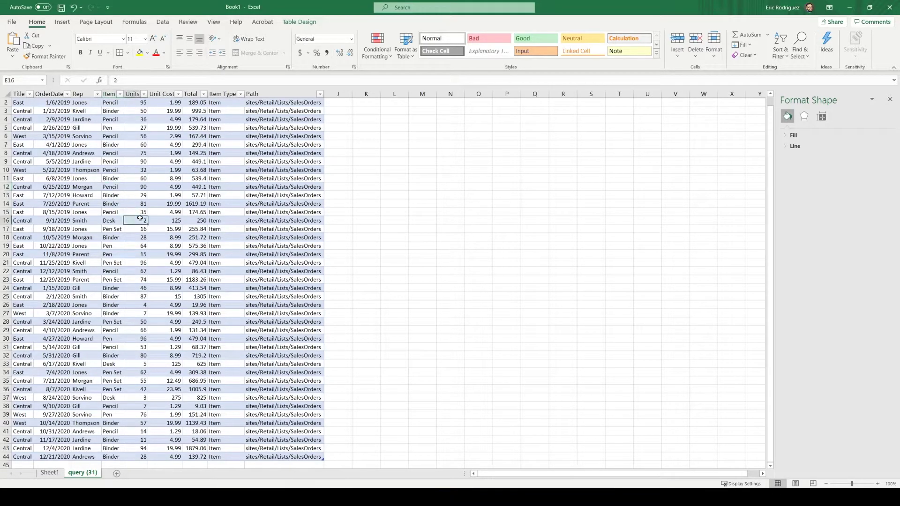
{"action": "left_click", "coordinate": [64, 22]}
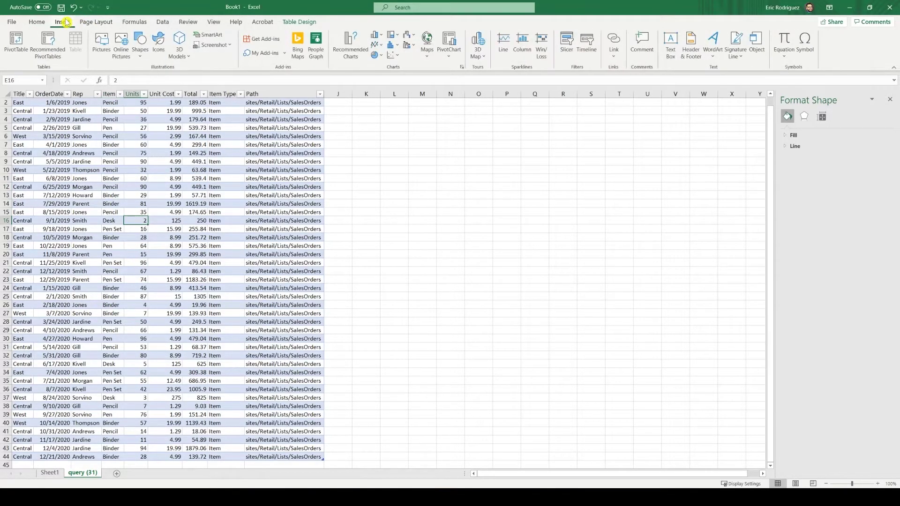
{"action": "left_click", "coordinate": [449, 60]}
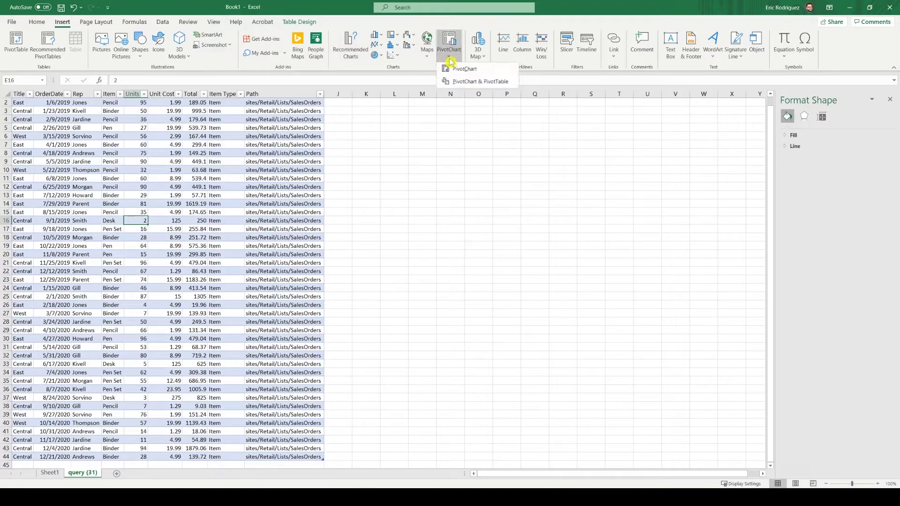
{"action": "left_click", "coordinate": [504, 82]}
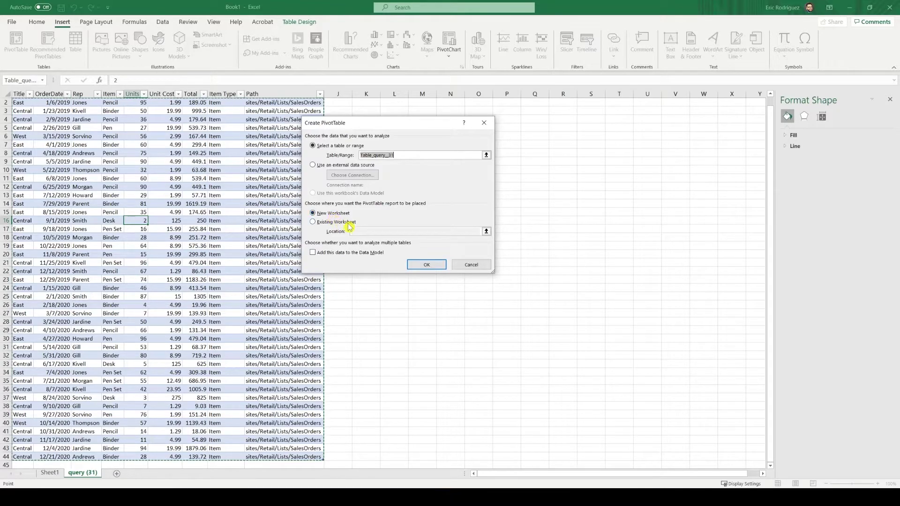
{"action": "left_click", "coordinate": [421, 265]}
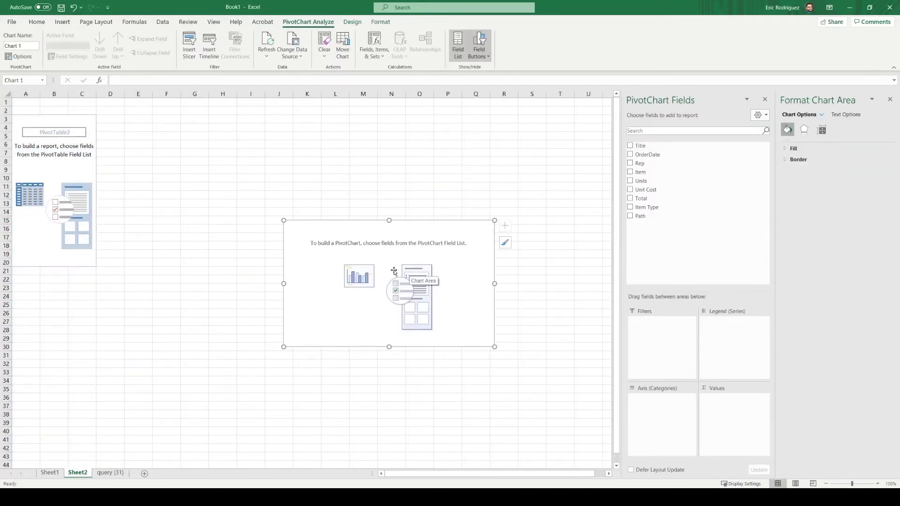
Move the empty chart up and chart Sum of Total by Rep
{"action": "left_click_drag", "start_coordinate": [363, 224], "coordinate": [206, 127]}
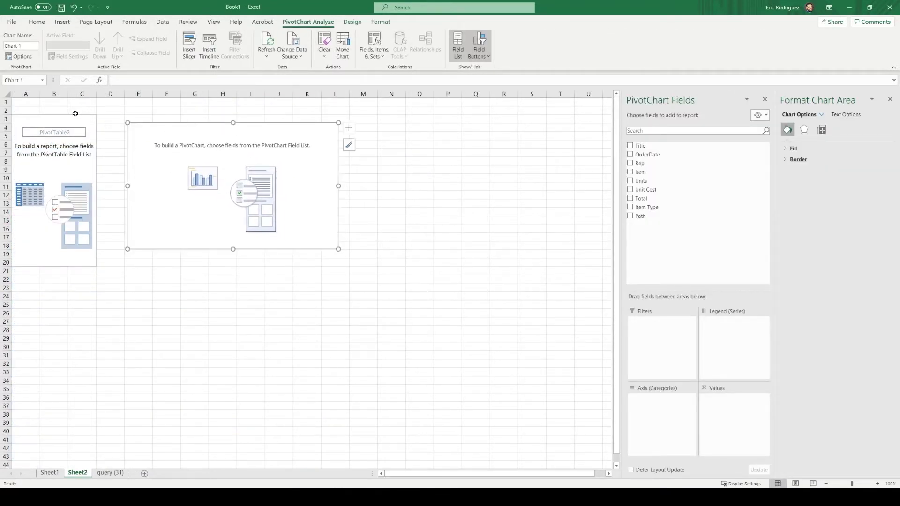
{"action": "left_click", "coordinate": [63, 120]}
{"action": "left_click", "coordinate": [192, 147]}
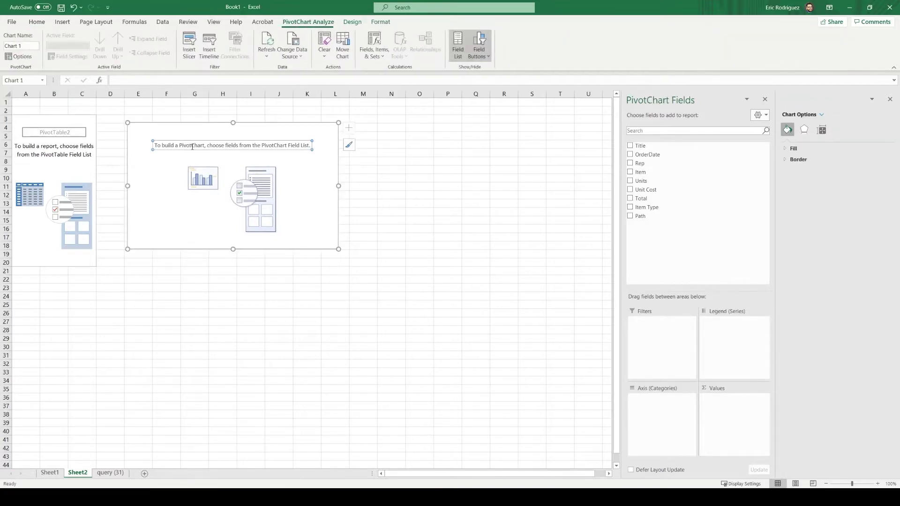
{"action": "left_click", "coordinate": [180, 159]}
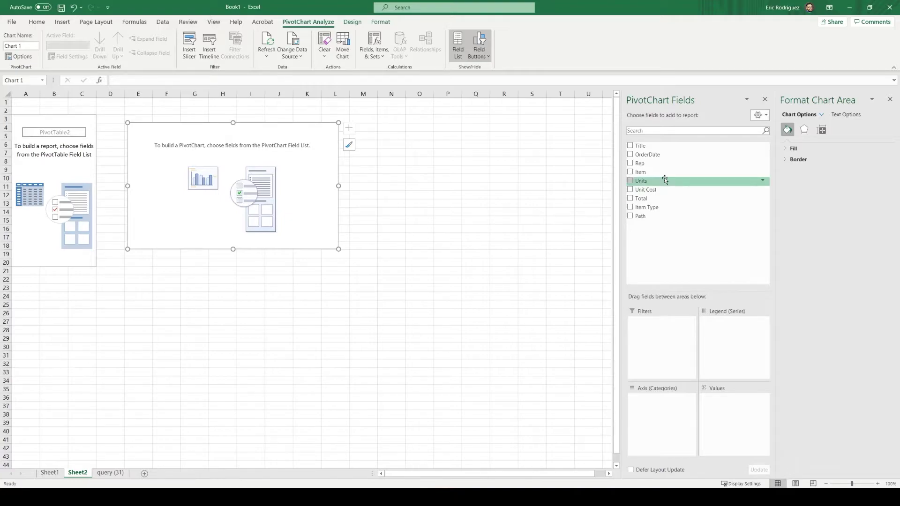
{"action": "left_click", "coordinate": [640, 164]}
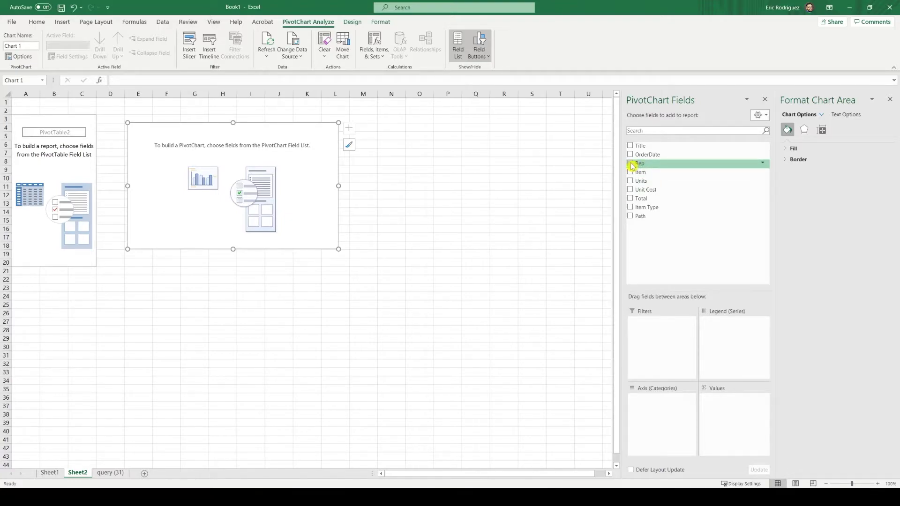
{"action": "left_click", "coordinate": [630, 199]}
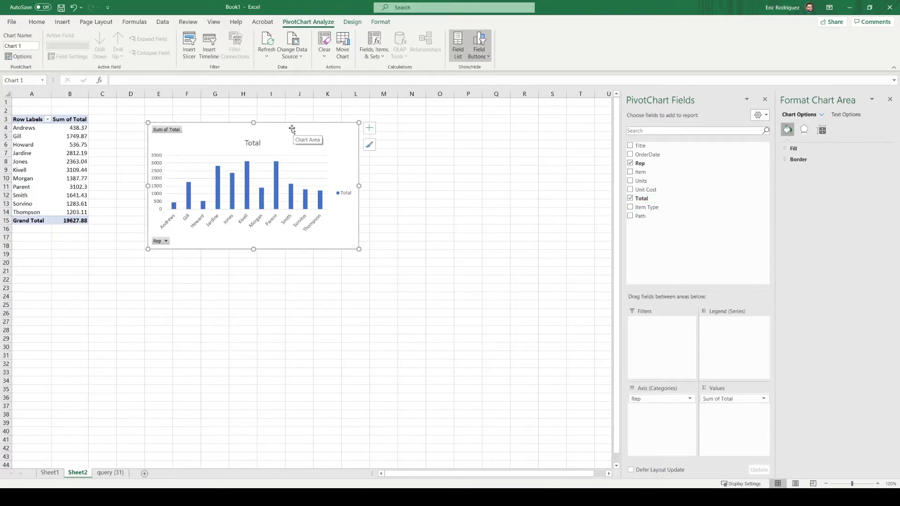
Retitle the chart 'Sales Per Representative' and place it beside the pivot table
{"action": "left_click", "coordinate": [253, 143]}
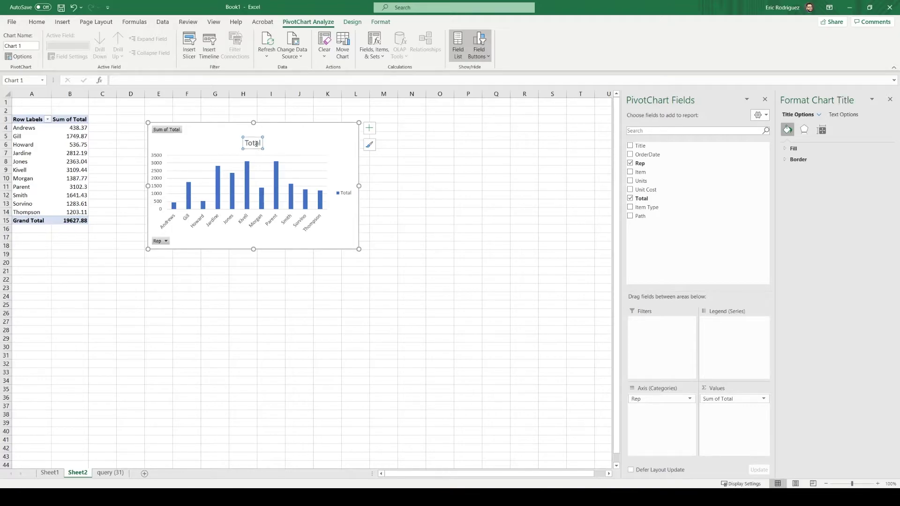
{"action": "left_click", "coordinate": [256, 143]}
{"action": "key", "text": "BackSpace"}
{"action": "key", "text": "BackSpace"}
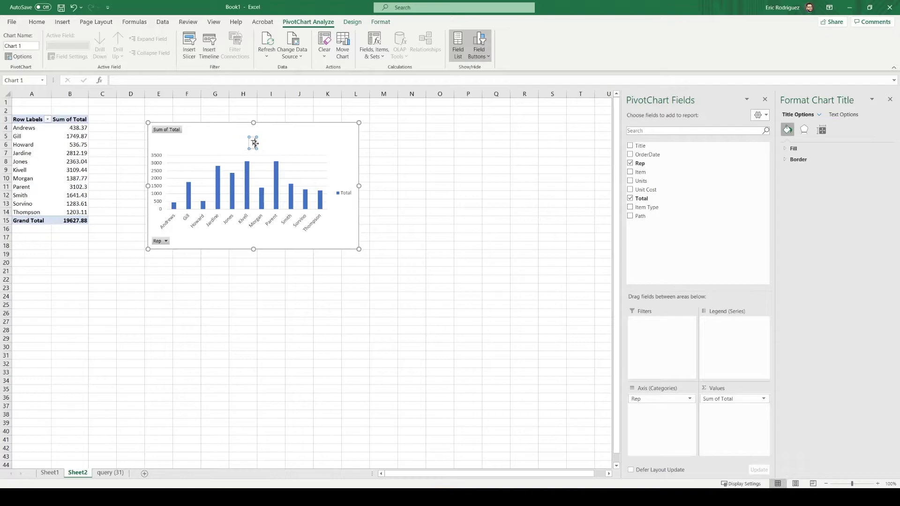
{"action": "type", "text": "Sales b"}
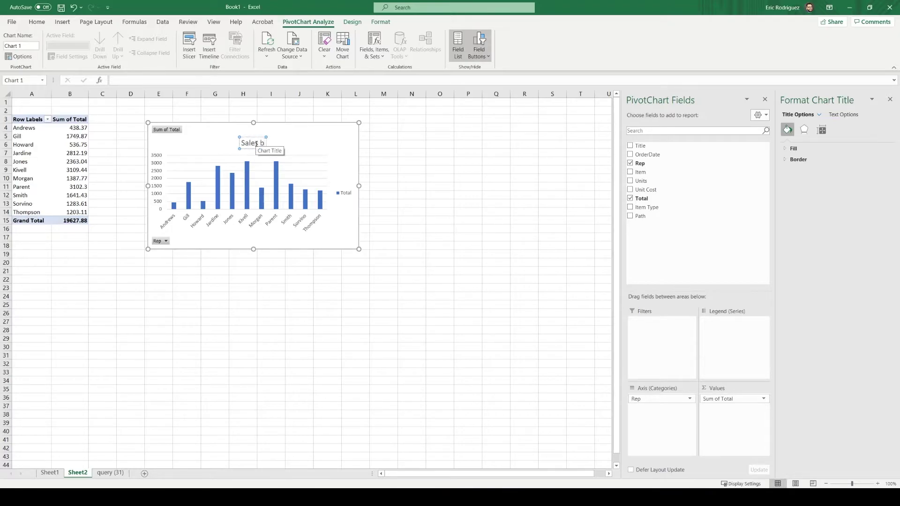
{"action": "key", "text": "BackSpace"}
{"action": "key", "text": "BackSpace"}
{"action": "type", "text": "per"}
{"action": "key", "text": "BackSpace"}
{"action": "key", "text": "BackSpace"}
{"action": "key", "text": "BackSpace"}
{"action": "type", "text": "Per em"}
{"action": "key", "text": "BackSpace"}
{"action": "key", "text": "BackSpace"}
{"action": "type", "text": "Representative"}
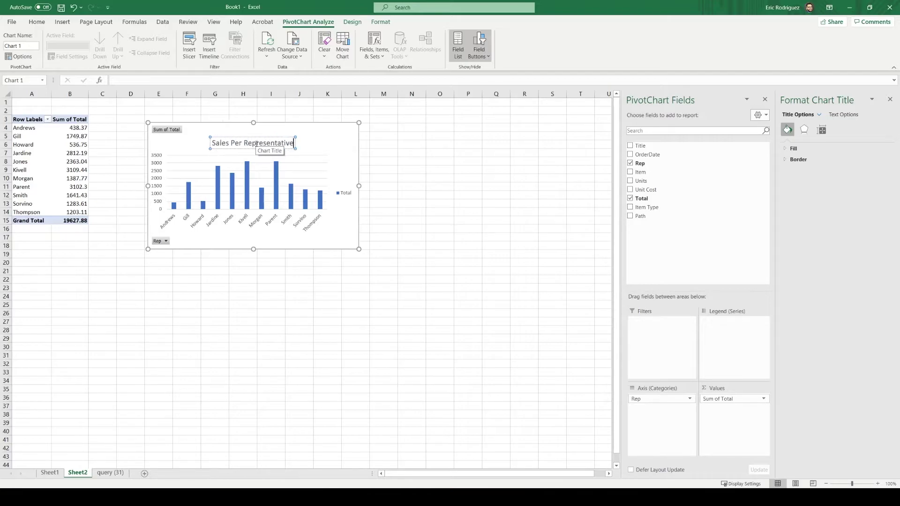
{"action": "left_click", "coordinate": [382, 152]}
{"action": "left_click", "coordinate": [284, 133]}
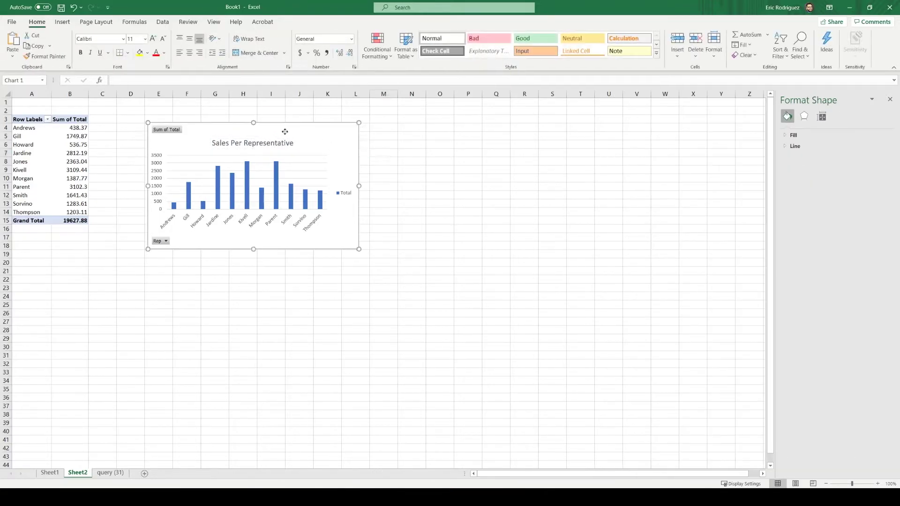
{"action": "left_click_drag", "start_coordinate": [285, 133], "coordinate": [238, 117]}
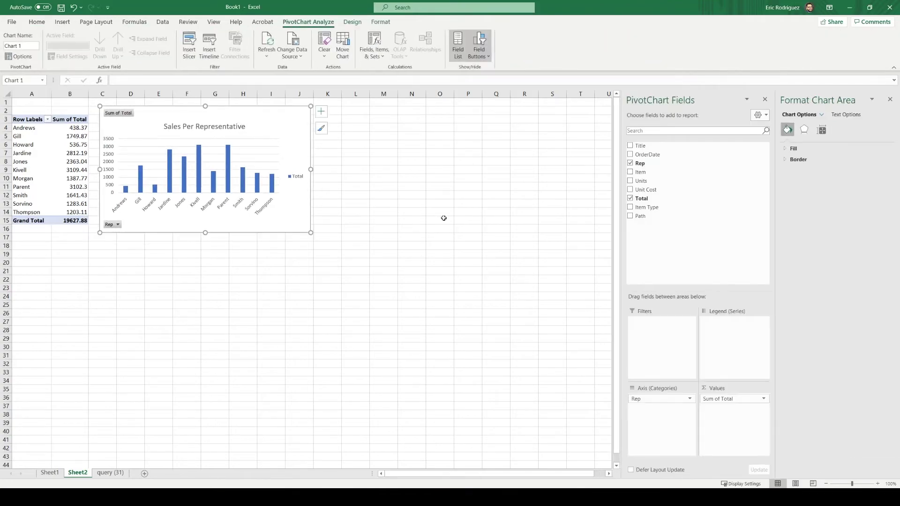
Insert a third PivotChart and PivotTable from the query (31) data on a new Sheet3
{"action": "left_click", "coordinate": [443, 218]}
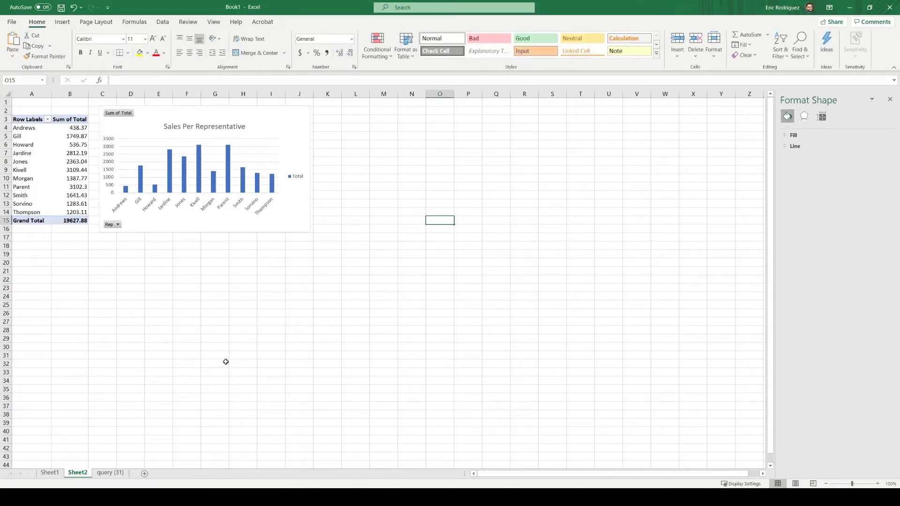
{"action": "left_click", "coordinate": [120, 473]}
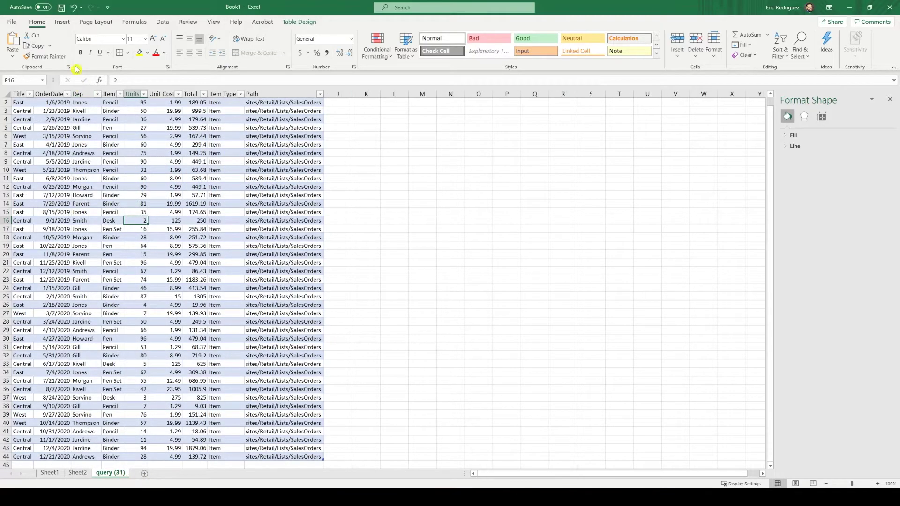
{"action": "left_click", "coordinate": [68, 21]}
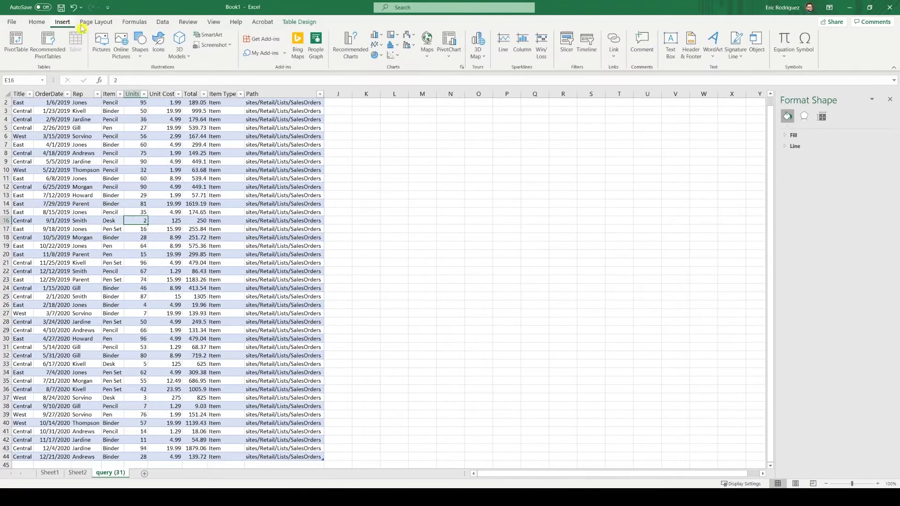
{"action": "left_click", "coordinate": [449, 57]}
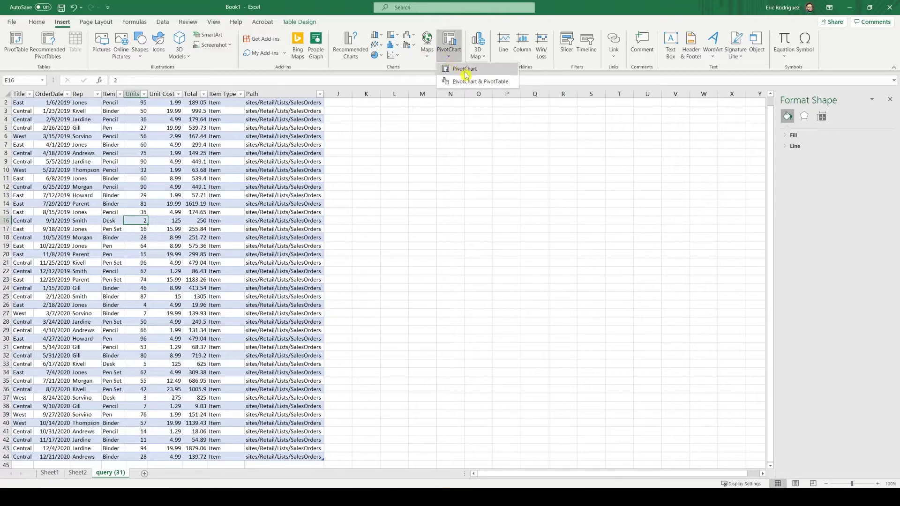
{"action": "left_click", "coordinate": [473, 82]}
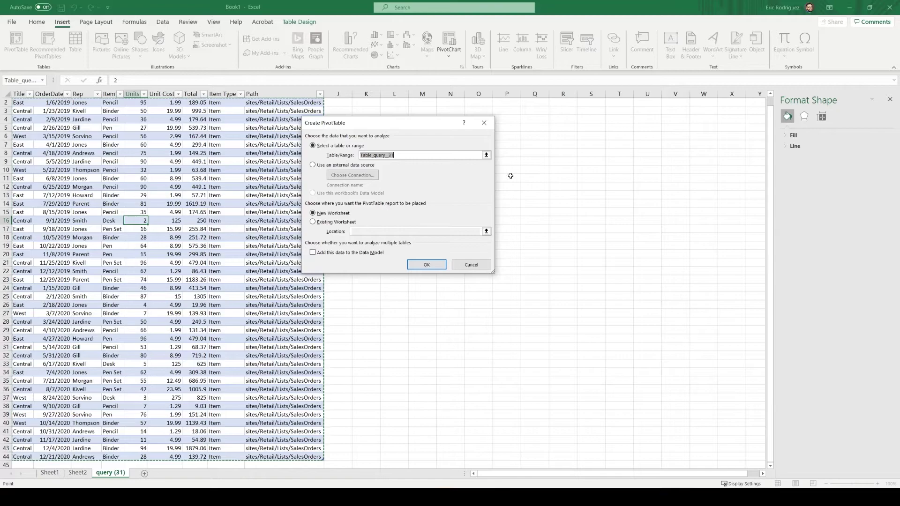
{"action": "left_click", "coordinate": [426, 266]}
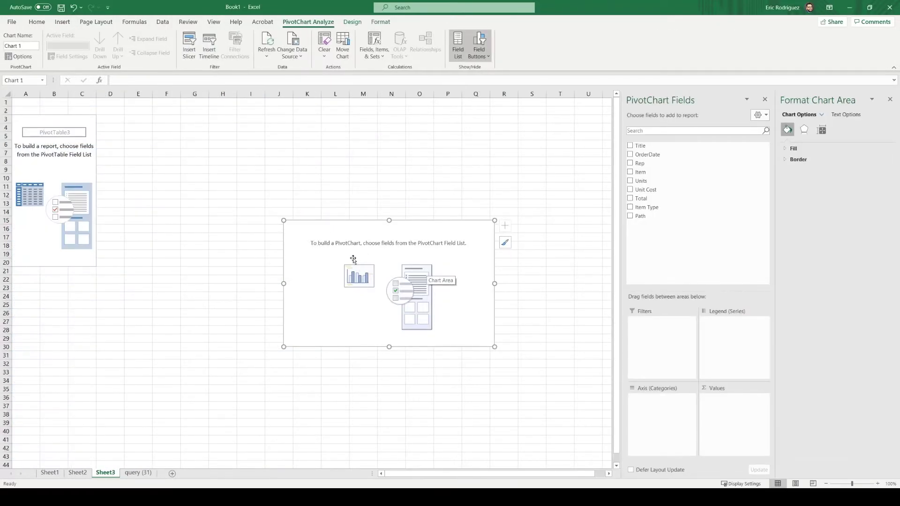
Chart summed Unit Cost (873.27) and Total (19627.88), positioning the chart at the top beside the table
{"action": "left_click_drag", "start_coordinate": [335, 231], "coordinate": [197, 194]}
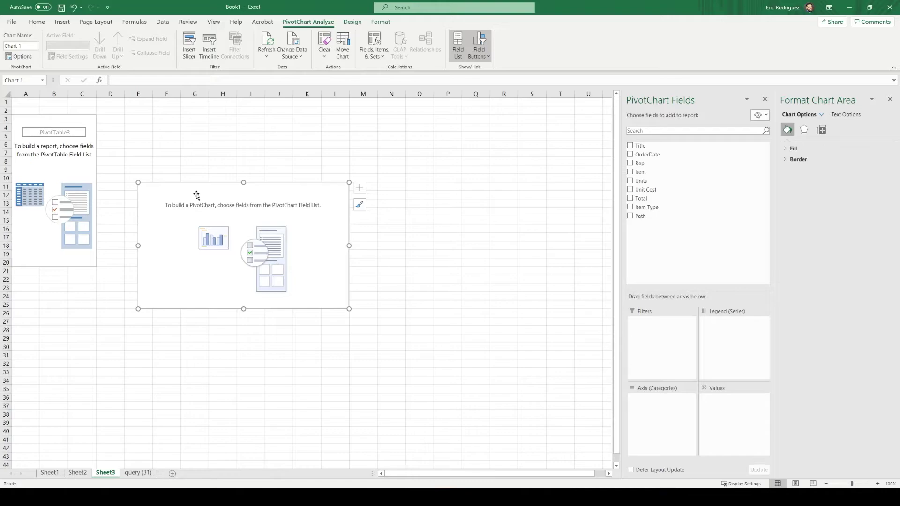
{"action": "left_click", "coordinate": [630, 190]}
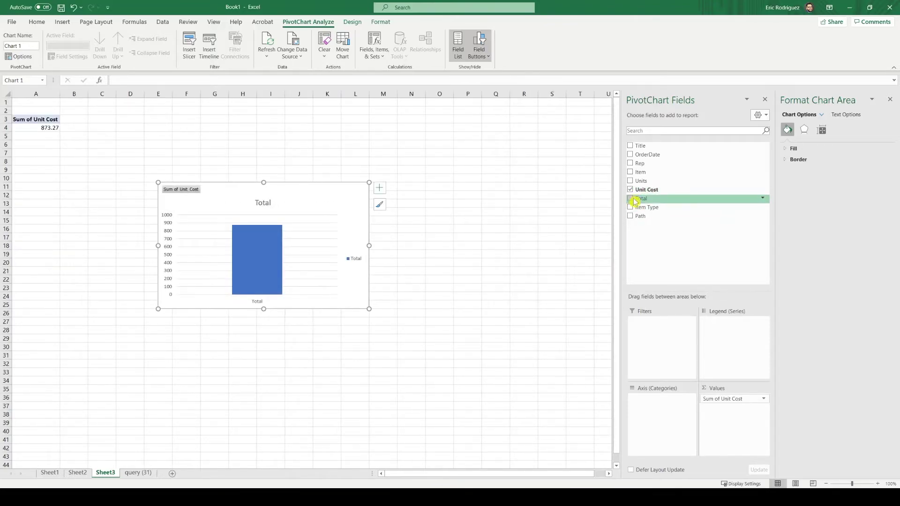
{"action": "left_click", "coordinate": [633, 200]}
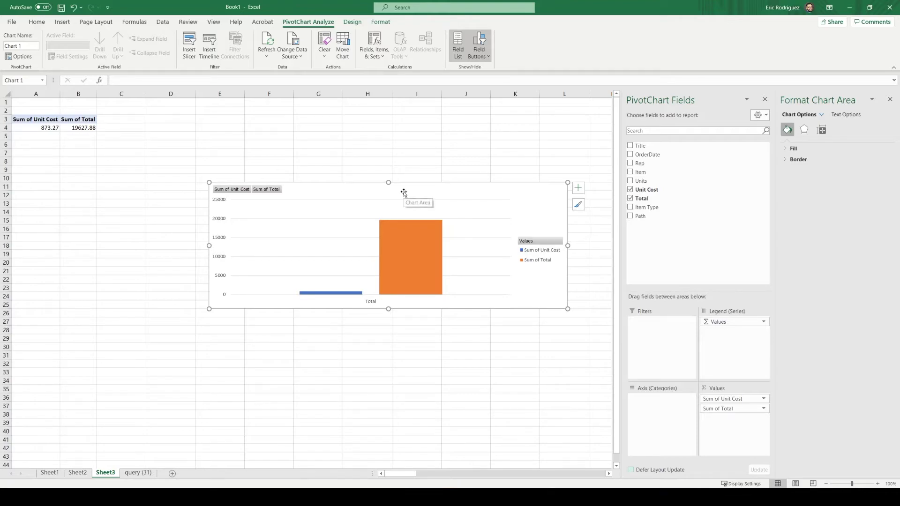
{"action": "left_click_drag", "start_coordinate": [405, 195], "coordinate": [355, 221]}
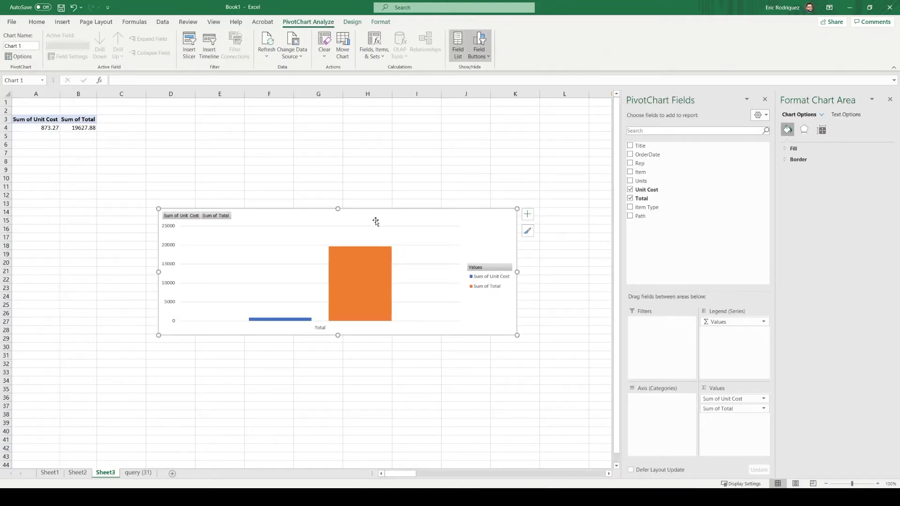
{"action": "left_click_drag", "start_coordinate": [376, 221], "coordinate": [335, 121]}
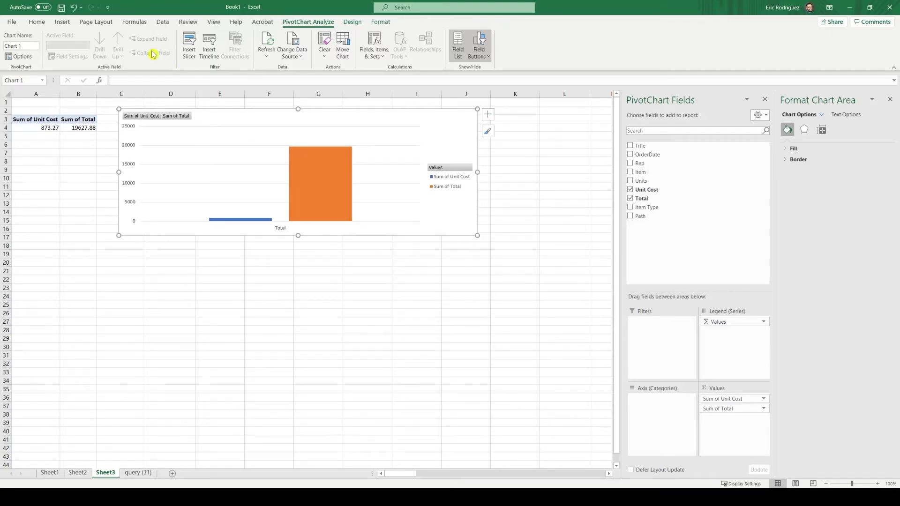
Switch the Unit Cost vs. Total PivotChart on Sheet3 to the Clustered Bar chart type
{"action": "left_click", "coordinate": [62, 22]}
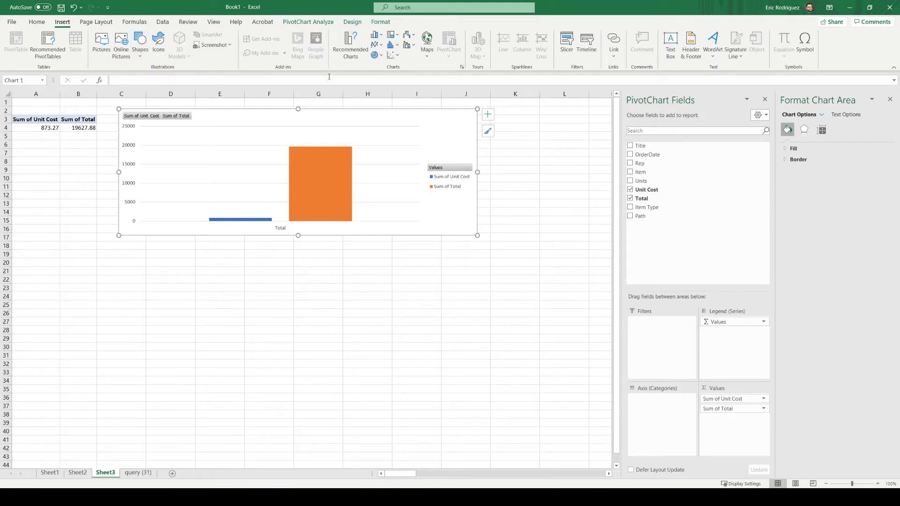
{"action": "left_click", "coordinate": [362, 63]}
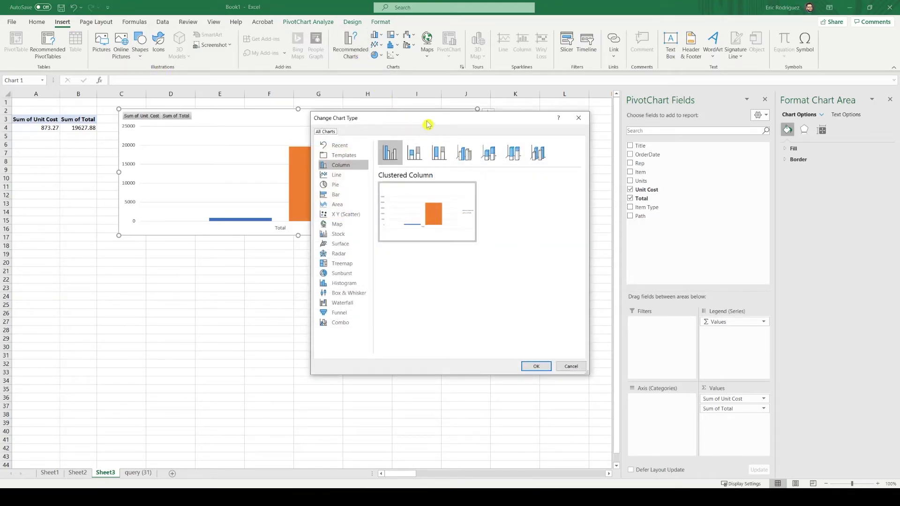
{"action": "left_click_drag", "start_coordinate": [426, 125], "coordinate": [638, 121]}
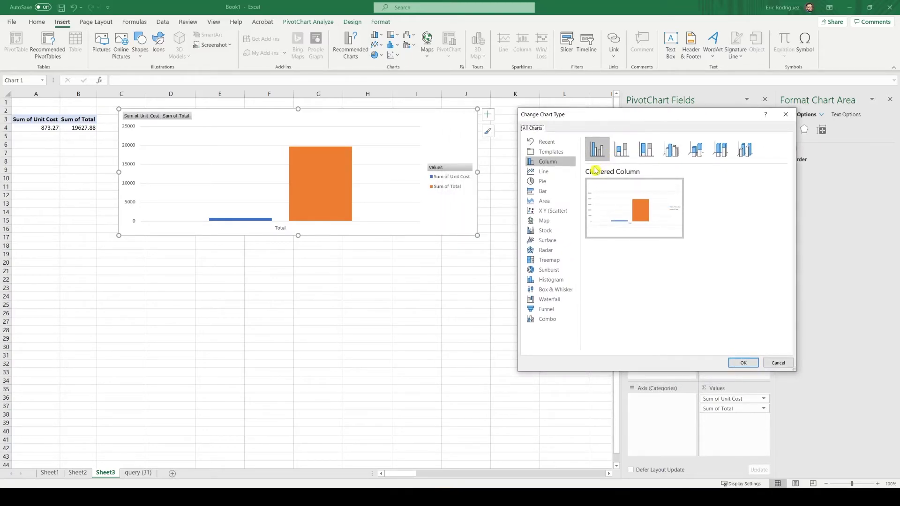
{"action": "left_click", "coordinate": [550, 192]}
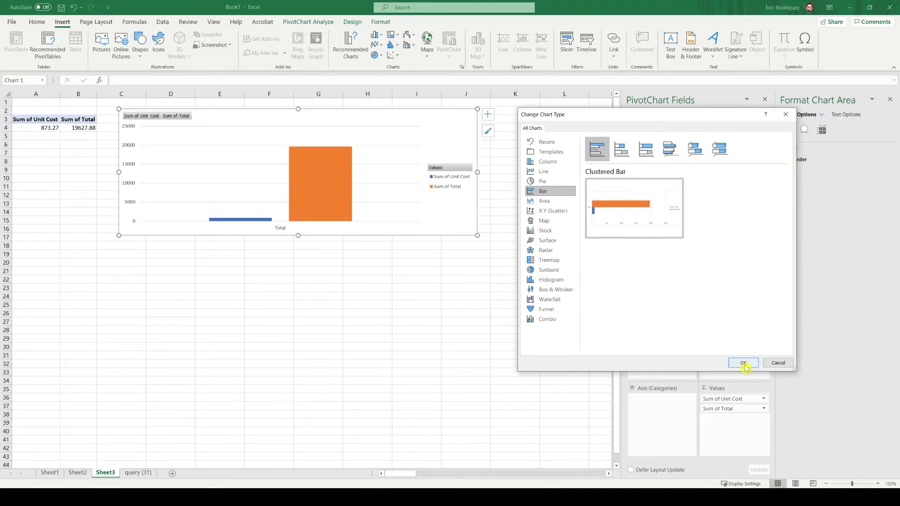
{"action": "left_click", "coordinate": [743, 364]}
{"action": "left_click", "coordinate": [488, 132]}
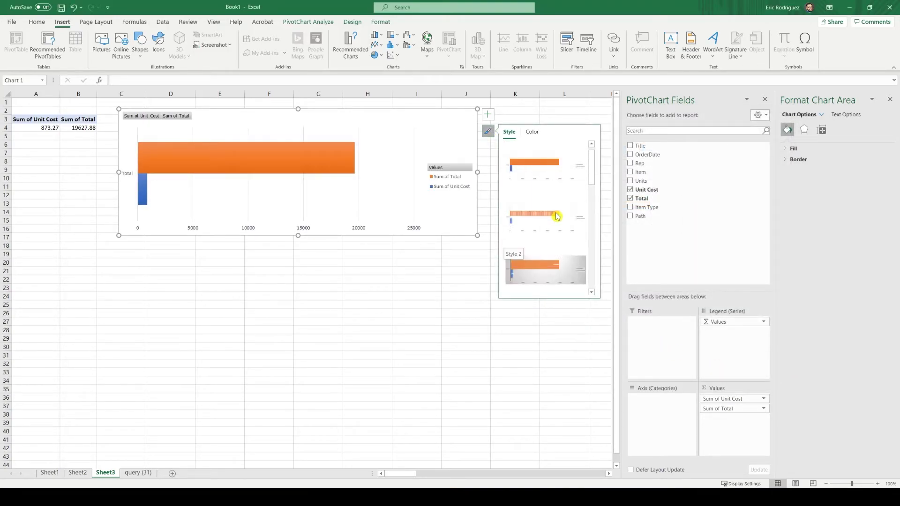
Apply chart Style 3 with value labels to the bar chart
{"action": "left_click", "coordinate": [553, 269]}
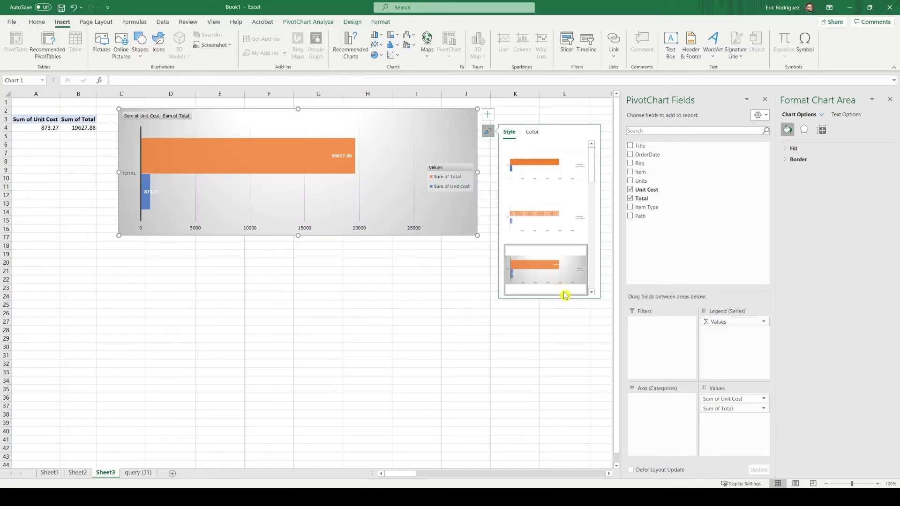
{"action": "left_click", "coordinate": [554, 280]}
{"action": "left_click", "coordinate": [423, 286]}
{"action": "left_click", "coordinate": [315, 160]}
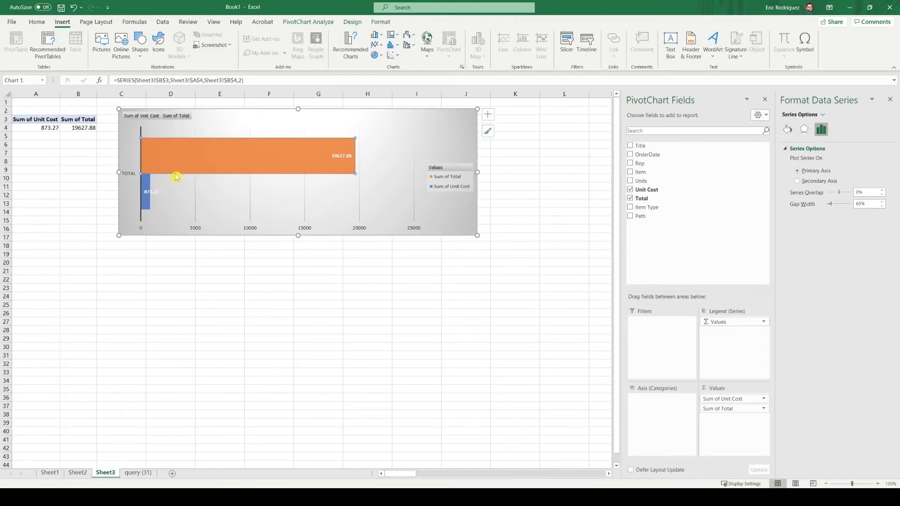
Format the A4:B4 summary values as Accounting currency, then nudge the chart slightly left and down
{"action": "left_click_drag", "start_coordinate": [60, 131], "coordinate": [84, 128]}
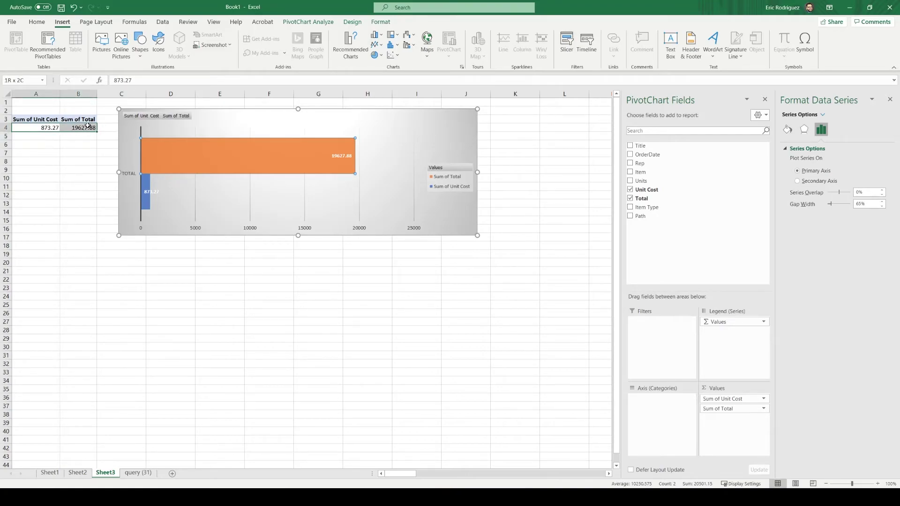
{"action": "left_click", "coordinate": [36, 21]}
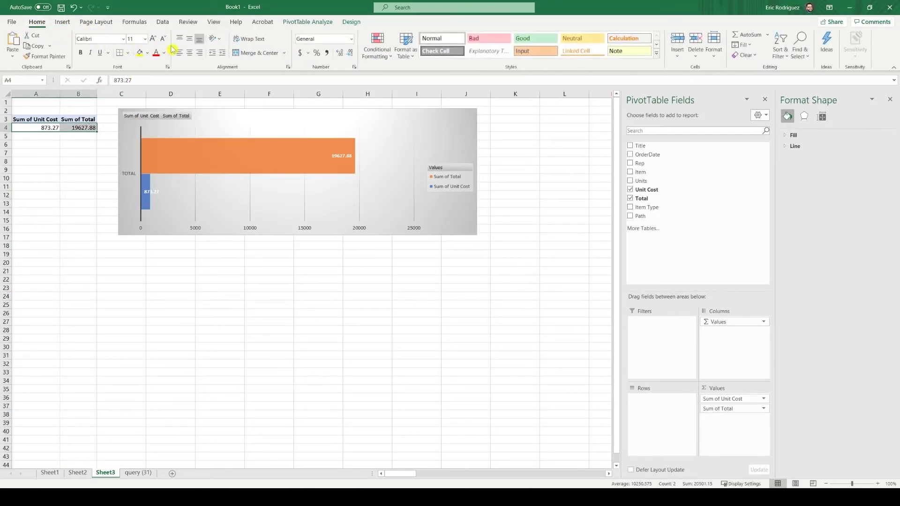
{"action": "left_click", "coordinate": [300, 52]}
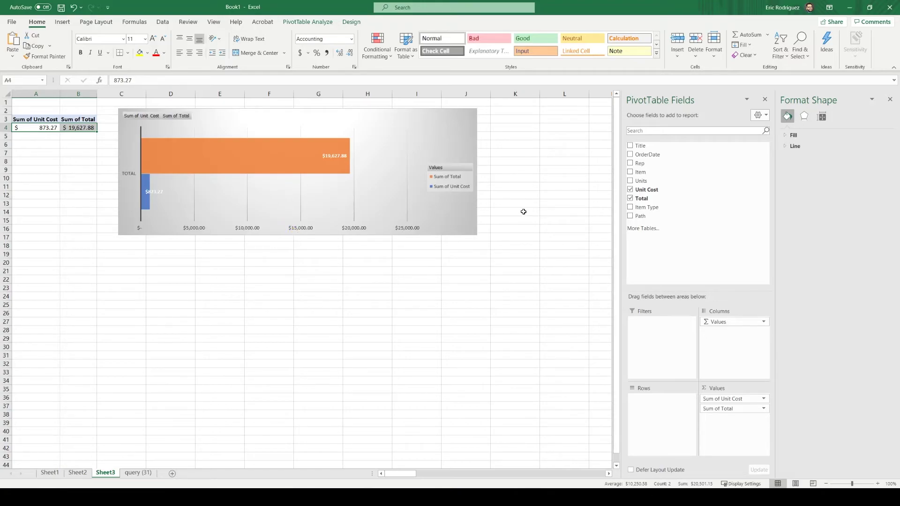
{"action": "left_click", "coordinate": [520, 215]}
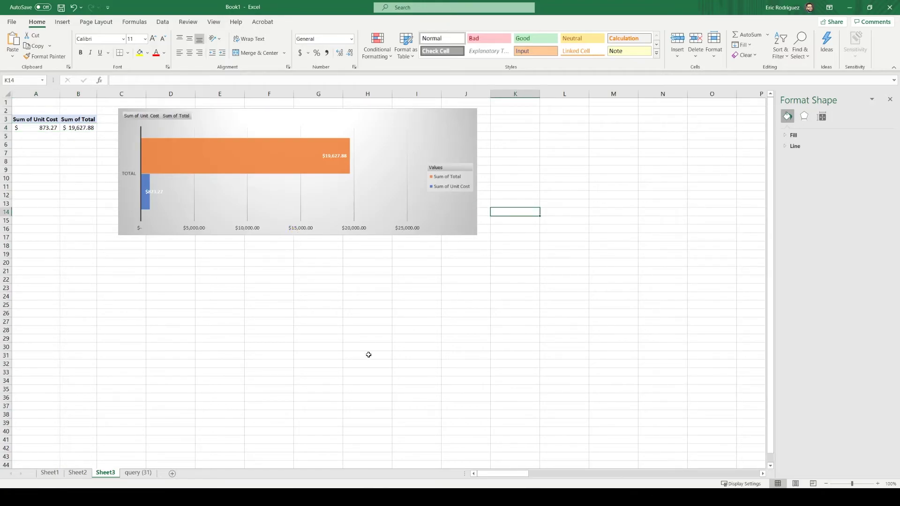
{"action": "left_click", "coordinate": [257, 125]}
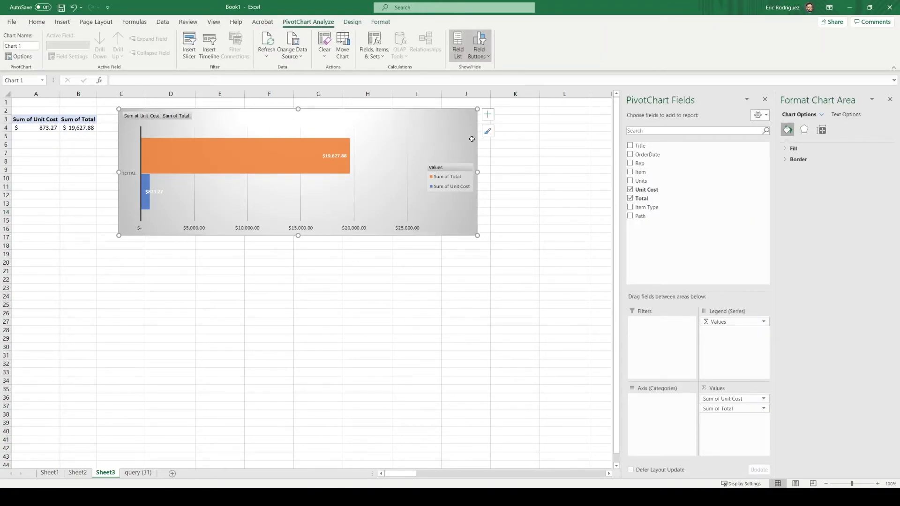
{"action": "left_click_drag", "start_coordinate": [331, 116], "coordinate": [327, 125]}
Place a text box reading 'Sales vs. Product Cost' across the chart's top and enlarge it slightly
{"action": "left_click", "coordinate": [61, 22]}
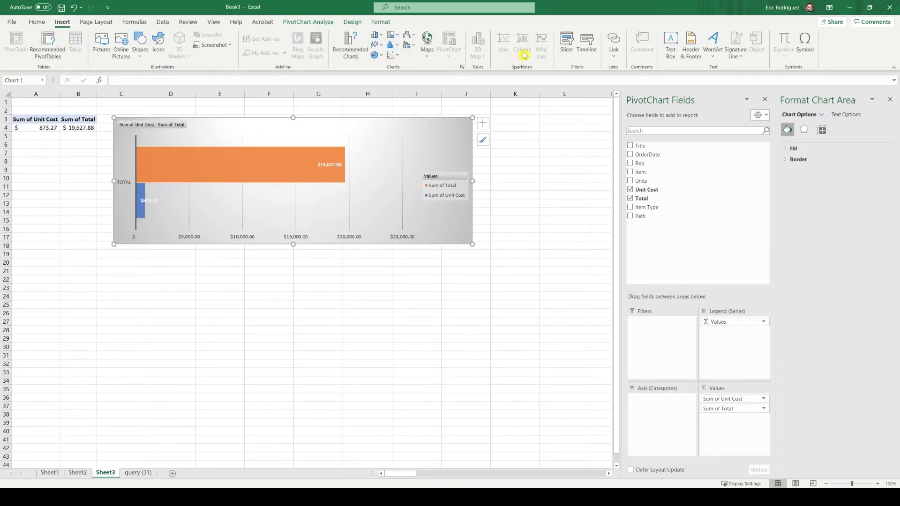
{"action": "left_click", "coordinate": [674, 60]}
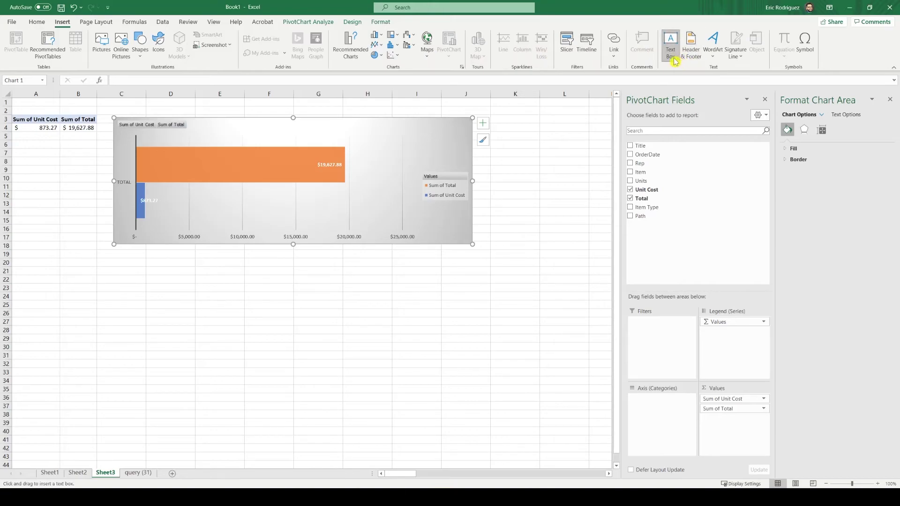
{"action": "left_click_drag", "start_coordinate": [240, 124], "coordinate": [363, 134]}
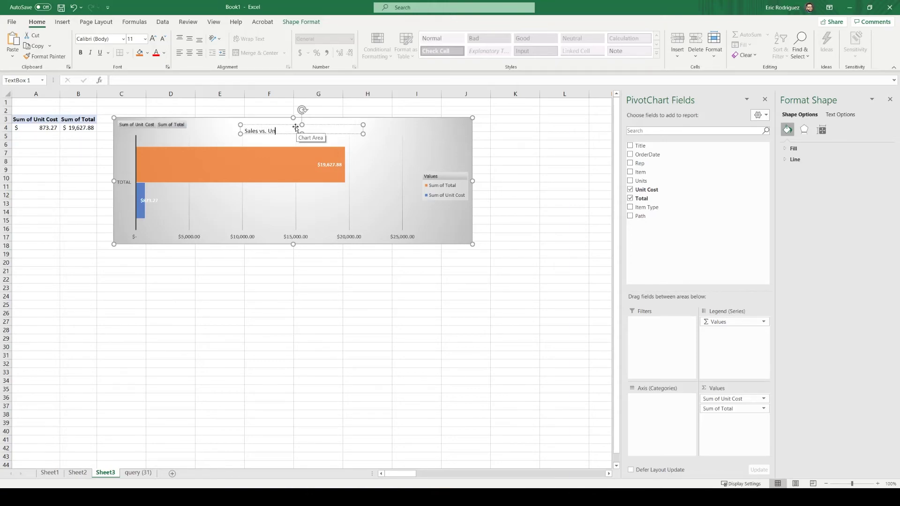
{"action": "key", "text": "BackSpace"}
{"action": "key", "text": "BackSpace"}
{"action": "key", "text": "BackSpace"}
{"action": "key", "text": "BackSpace"}
{"action": "type", "text": "Product Cost"}
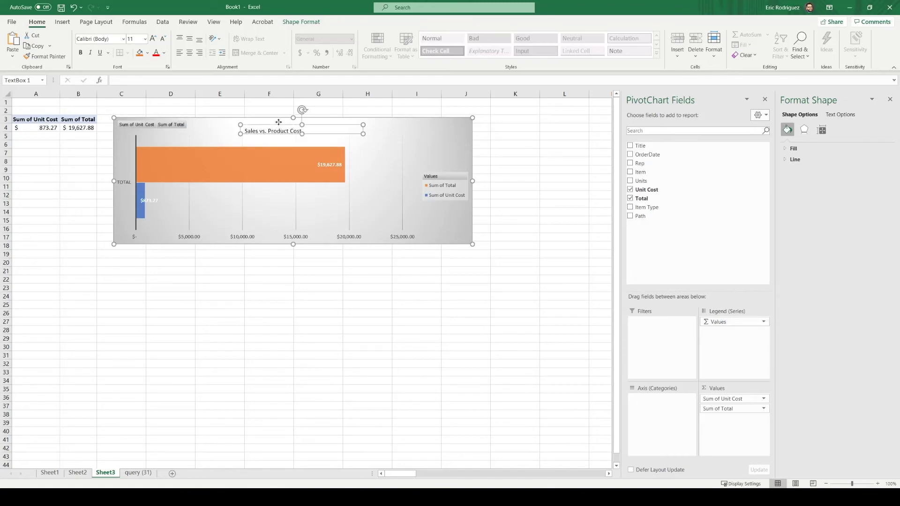
{"action": "left_click", "coordinate": [275, 120]}
{"action": "left_click", "coordinate": [275, 120]}
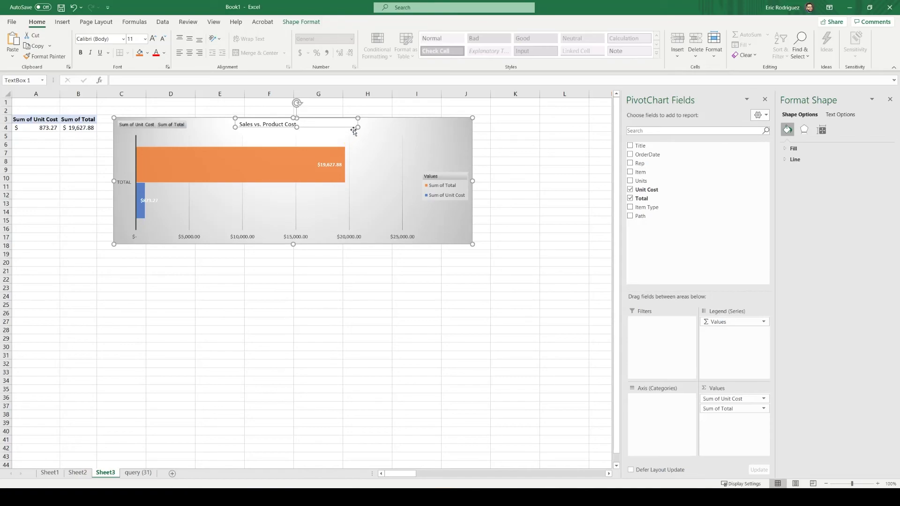
{"action": "left_click_drag", "start_coordinate": [357, 127], "coordinate": [364, 132]}
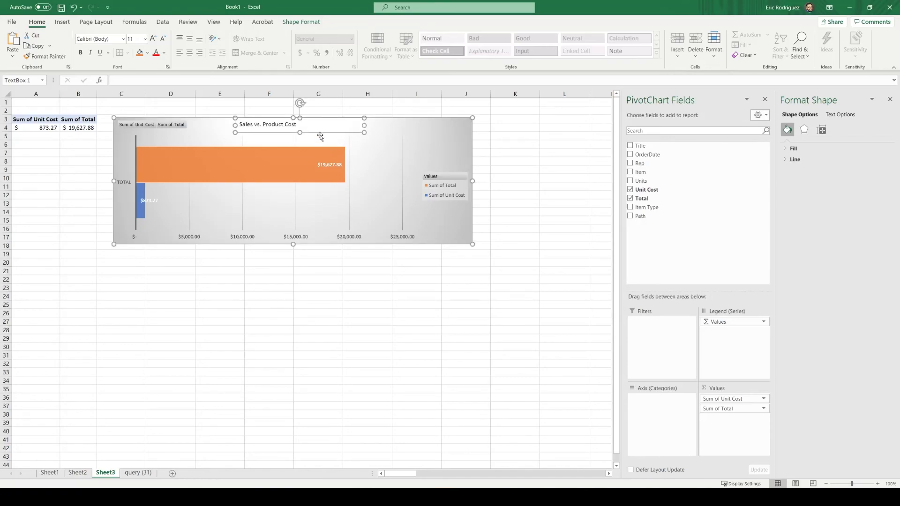
{"action": "left_click_drag", "start_coordinate": [303, 133], "coordinate": [295, 125]}
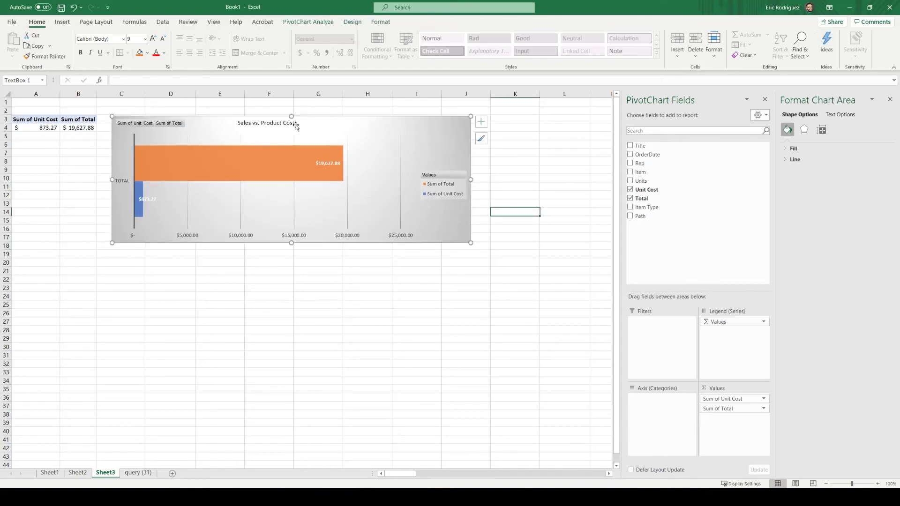
{"action": "left_click", "coordinate": [348, 287]}
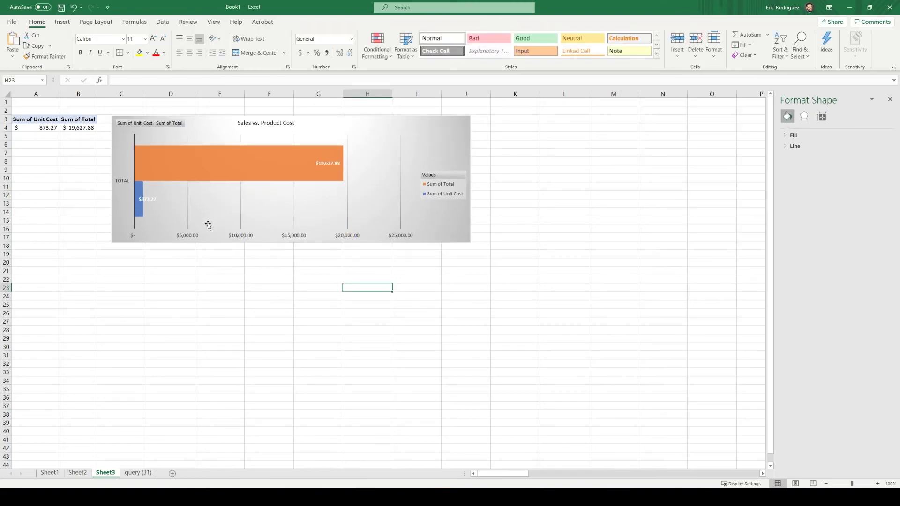